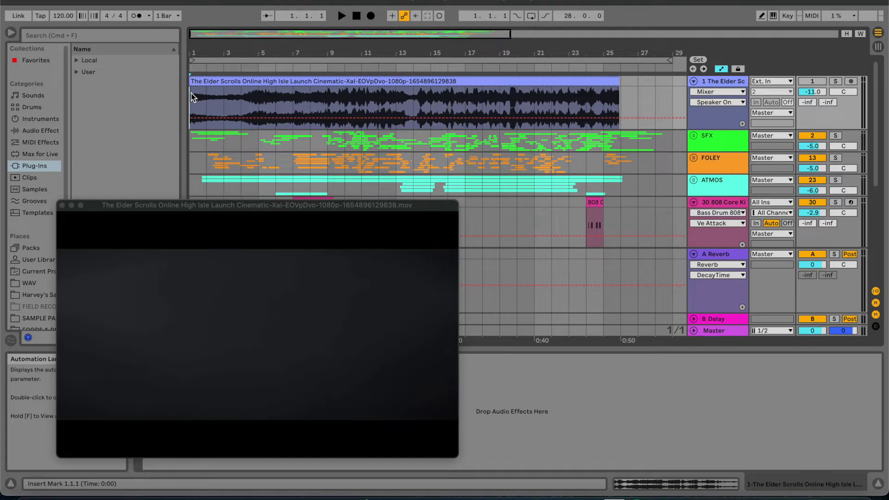
- Look over the project's track layout from the trailer video track down to the Sylenth1 tracks
scroll(272, 99, down, 5)
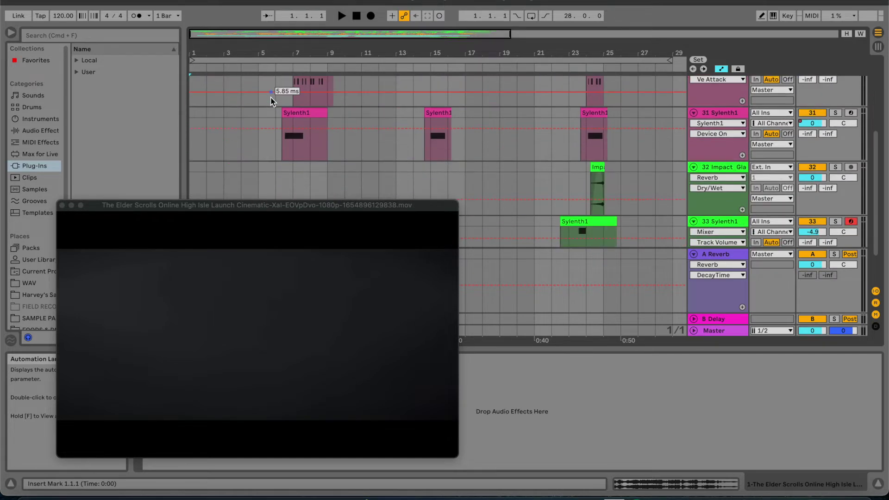
scroll(272, 99, up, 5)
scroll(272, 99, right, 1)
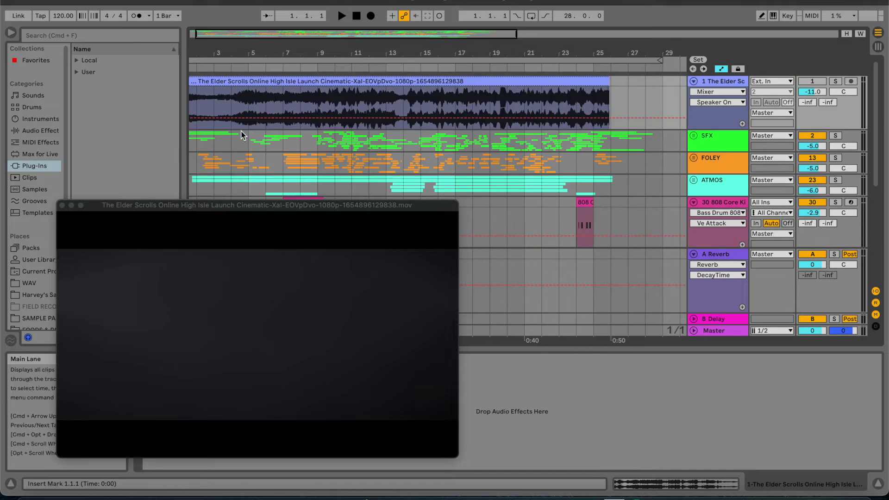
click(245, 146)
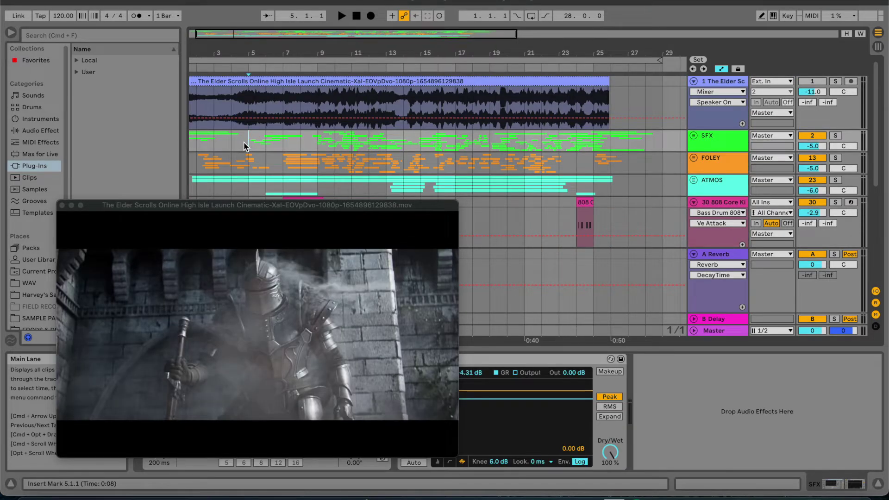
scroll(280, 95, down, 5)
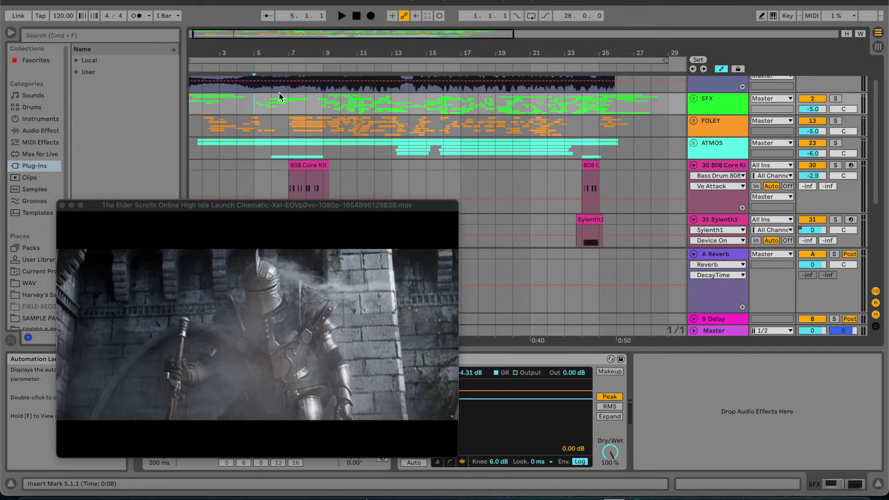
scroll(280, 95, up, 4)
scroll(280, 96, up, 1)
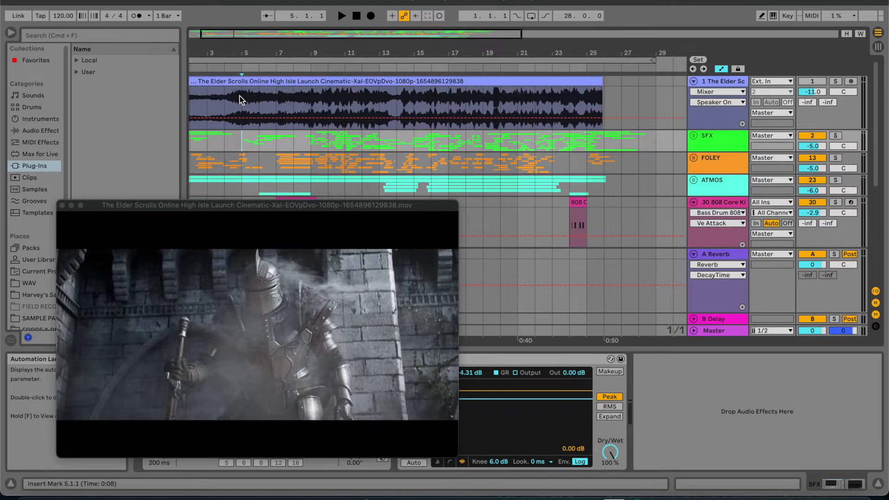
- Preview frames of the trailer video by placing the insert marker at bars 4, 1, 2, 24 and 8
click(224, 96)
scroll(223, 96, left, 2)
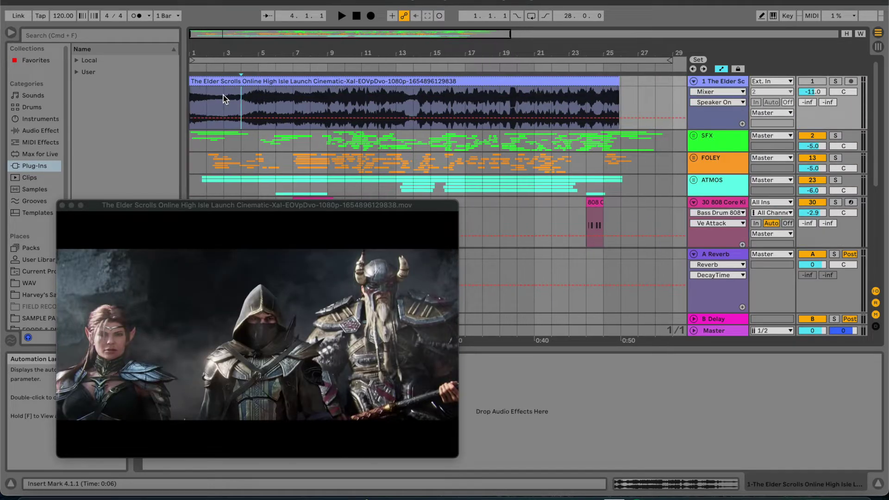
click(195, 101)
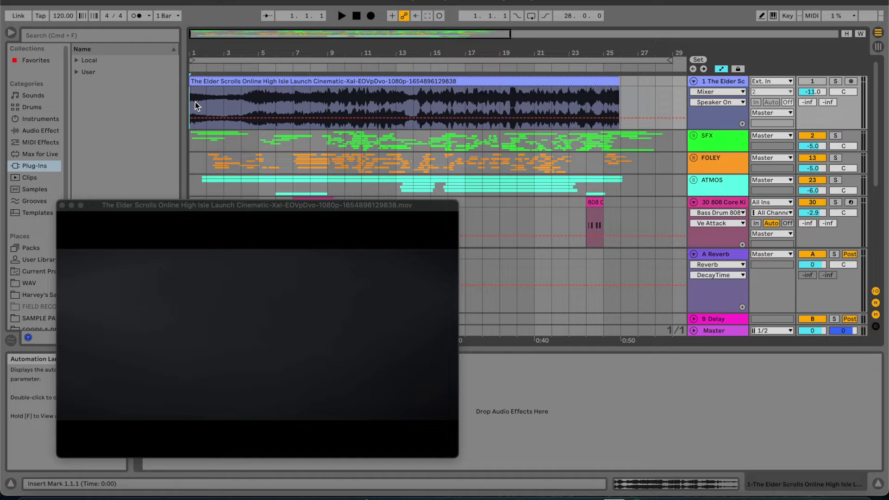
click(207, 97)
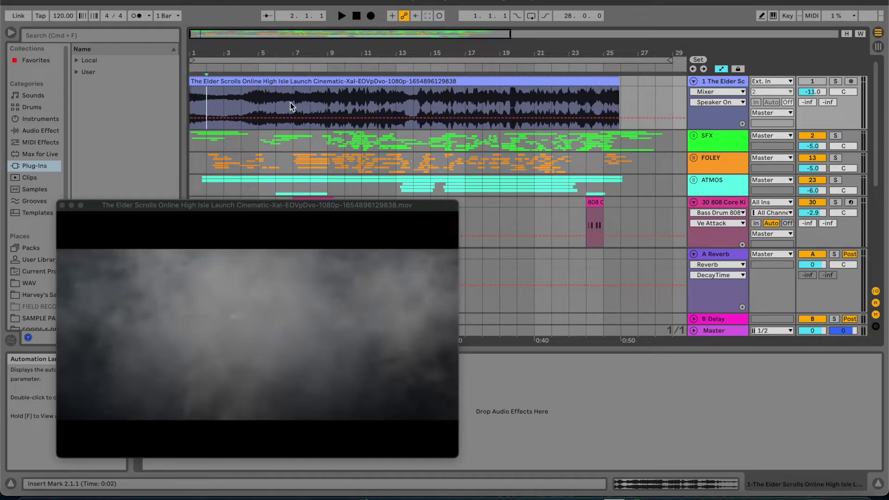
click(587, 104)
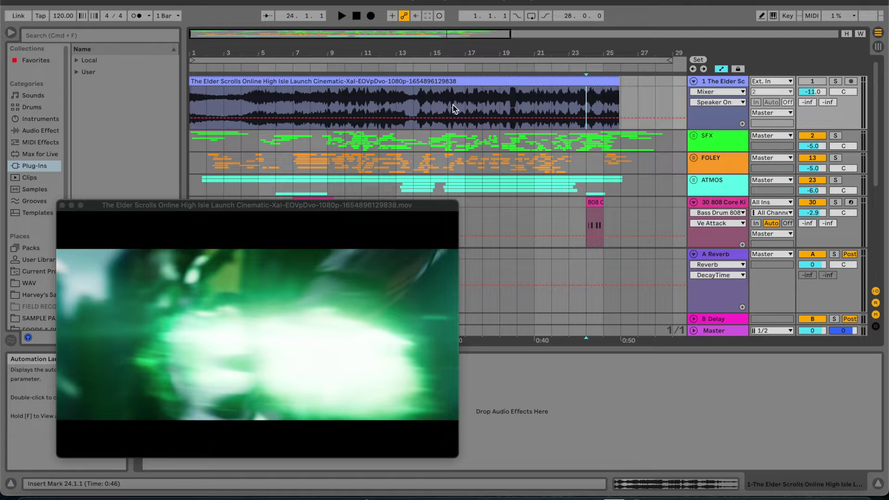
click(362, 103)
click(310, 98)
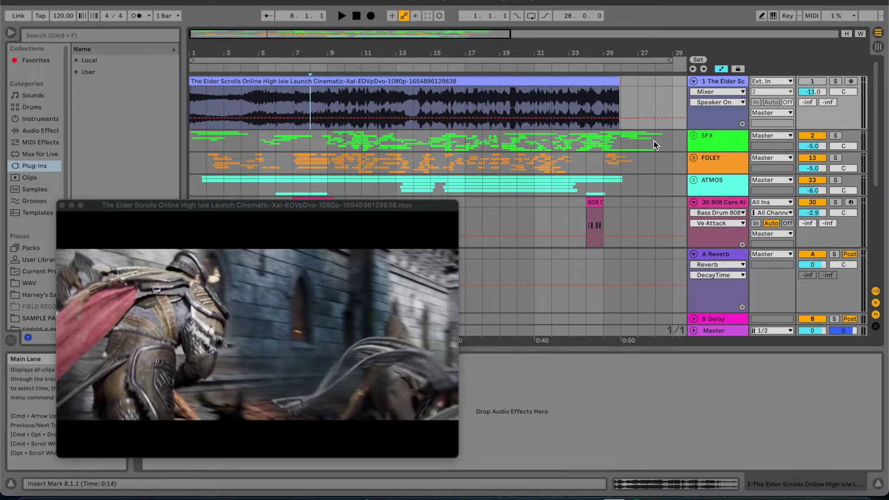
- Preview the trailer video's first frame and its frame at bar 8 on a closer view of the timeline
scroll(654, 140, down, 5)
scroll(654, 141, up, 5)
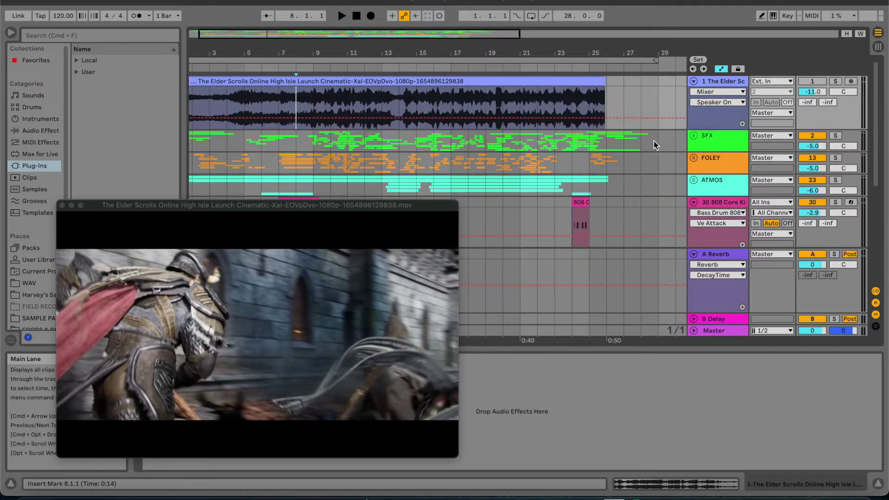
mouse_move(274, 51)
mouse_down()
mouse_move(271, 111)
mouse_move(270, 67)
mouse_up()
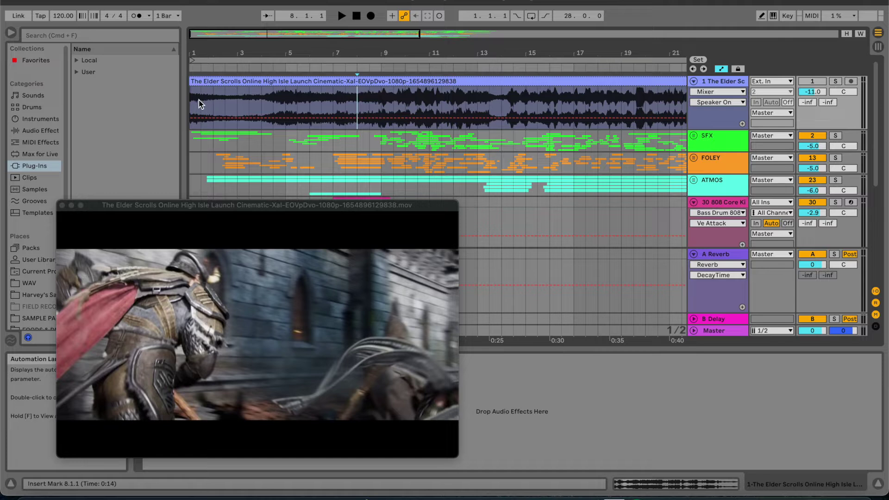
click(197, 100)
key(Home)
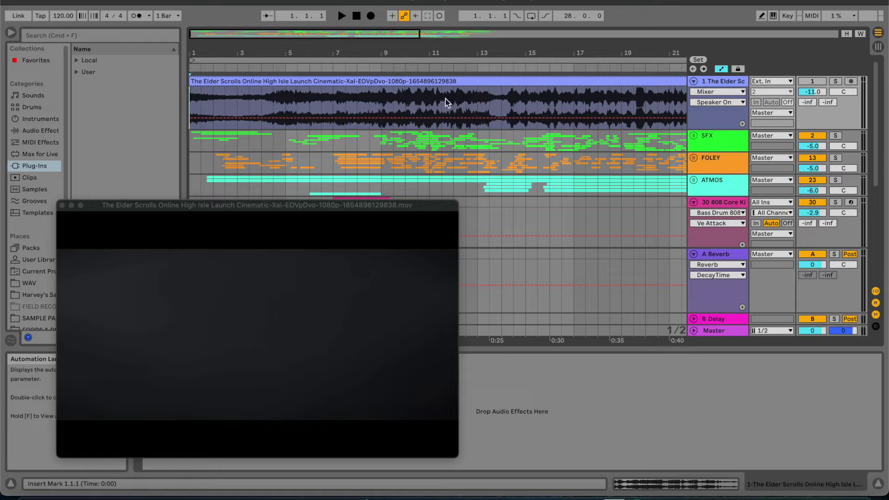
click(423, 104)
click(361, 101)
scroll(571, 105, down, 3)
scroll(570, 105, up, 3)
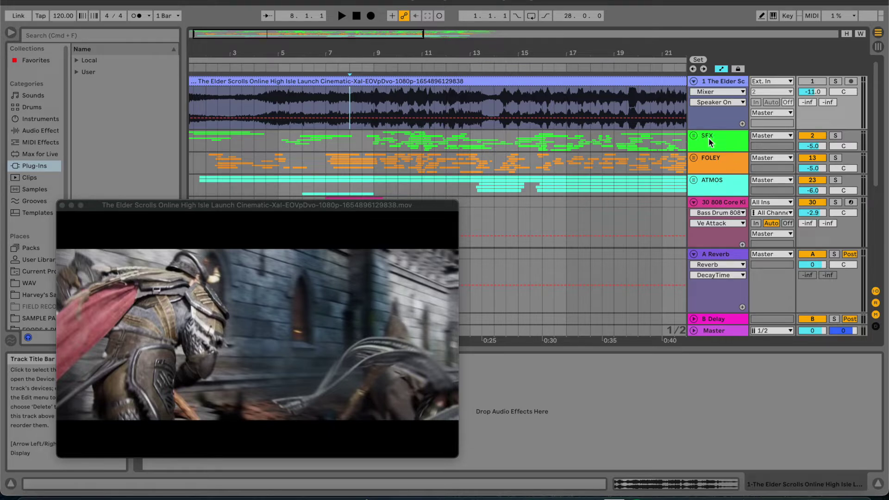
- Unfold the SFX group, look through its clips and panning automation, and fold the group back up
click(693, 135)
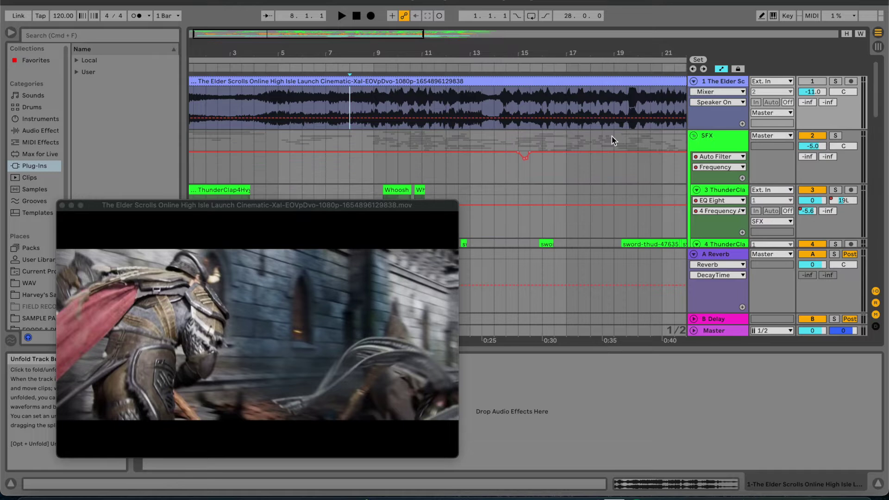
scroll(566, 138, down, 4)
scroll(565, 138, down, 15)
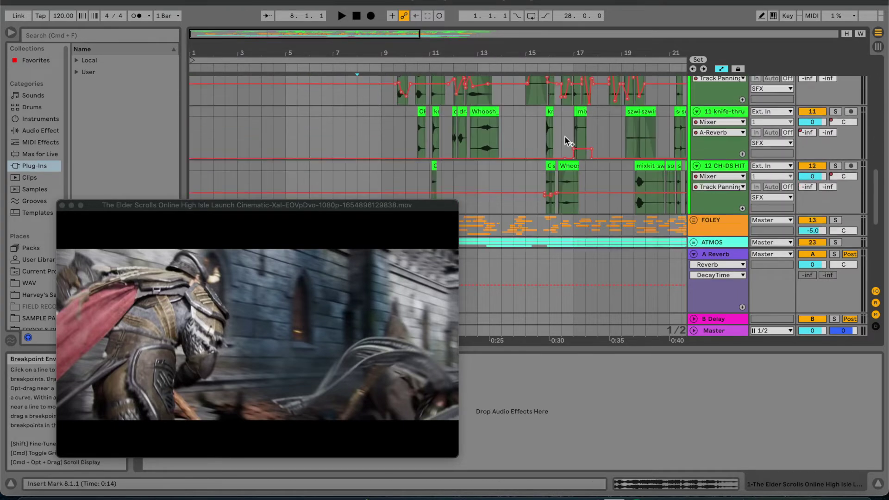
scroll(566, 138, up, 15)
scroll(566, 138, right, 3)
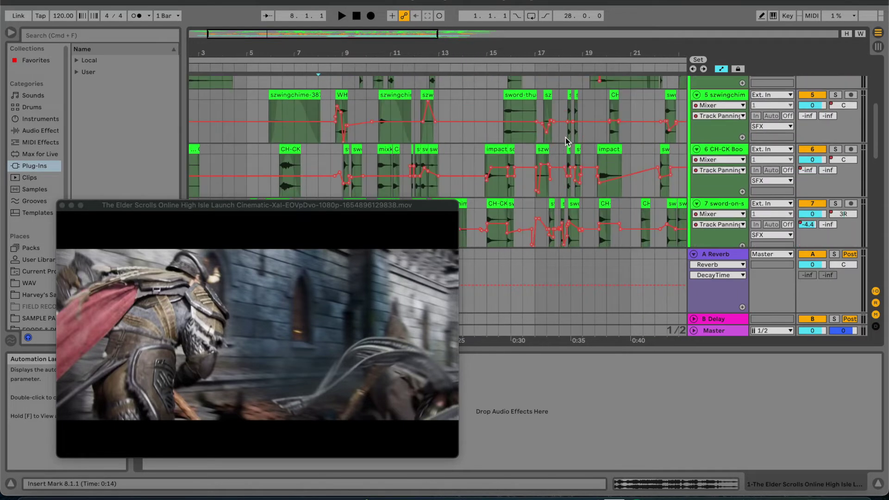
scroll(565, 138, up, 5)
click(694, 136)
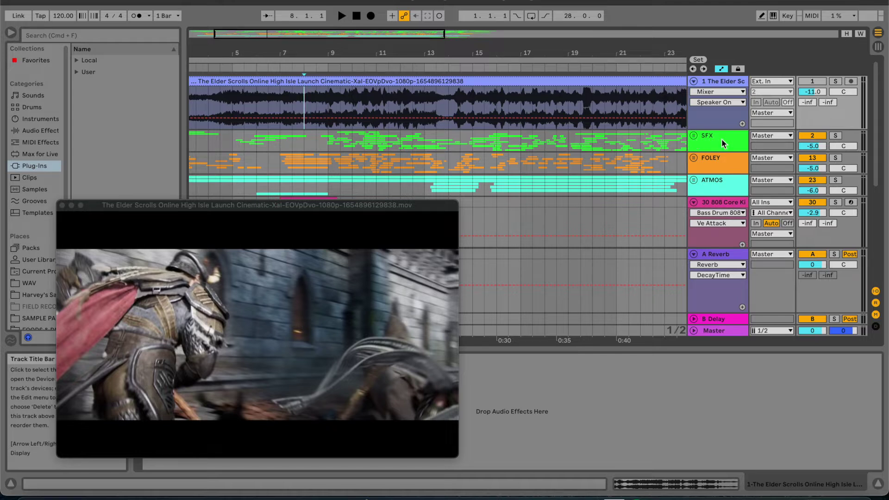
- Unfold the FOLEY group, look through its tracks, and fold the group back up
click(712, 162)
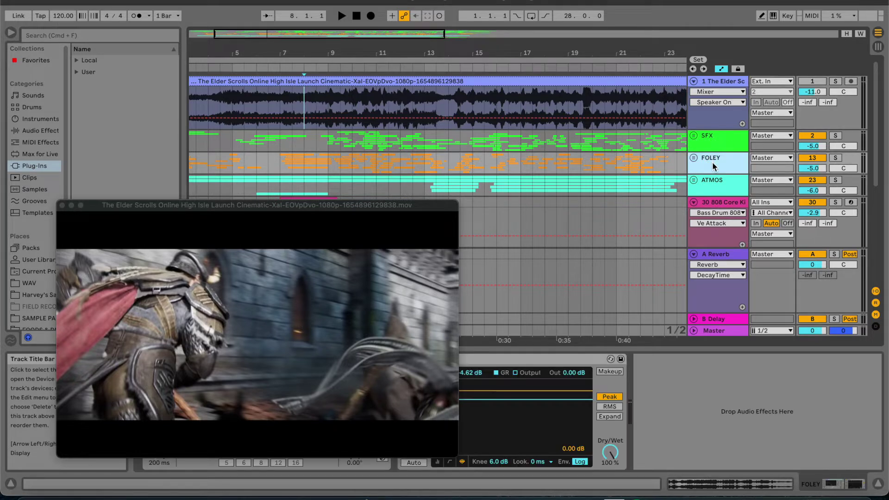
click(694, 157)
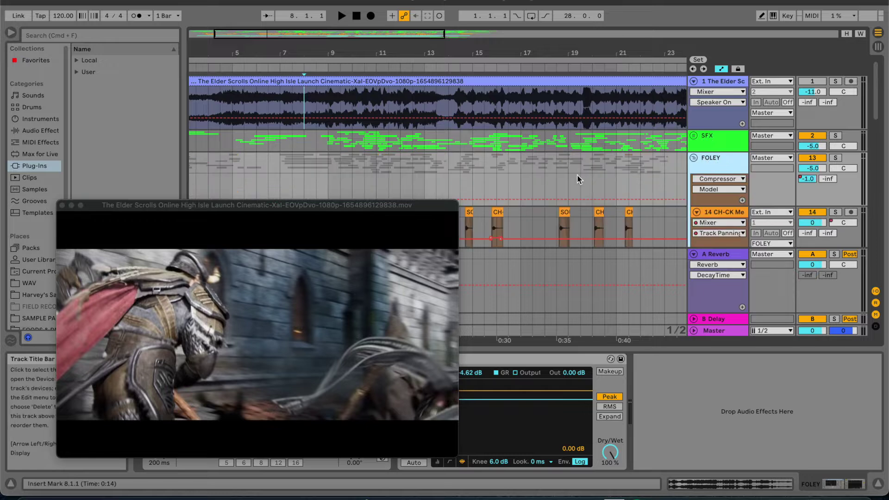
scroll(579, 179, down, 5)
scroll(579, 179, down, 2)
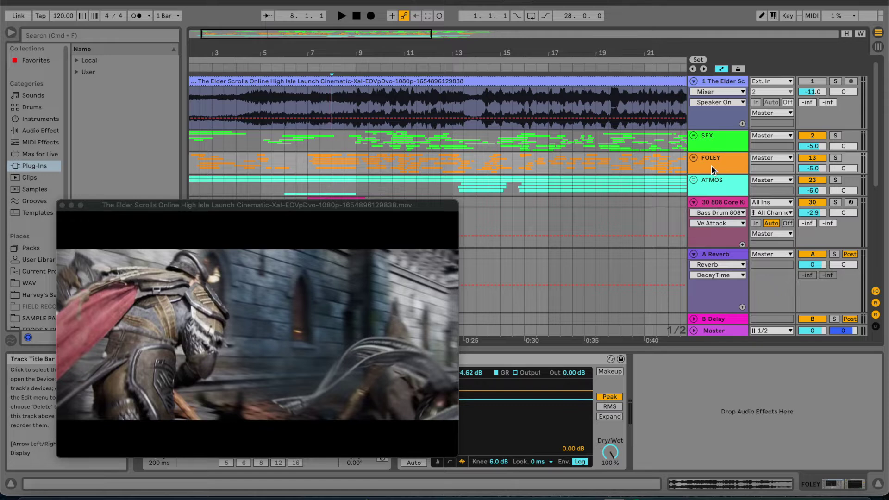
- Unfold the ATMOS group, examine its wind and sword battle tracks with their automation, and fold the group back up
scroll(711, 166, down, 3)
click(694, 146)
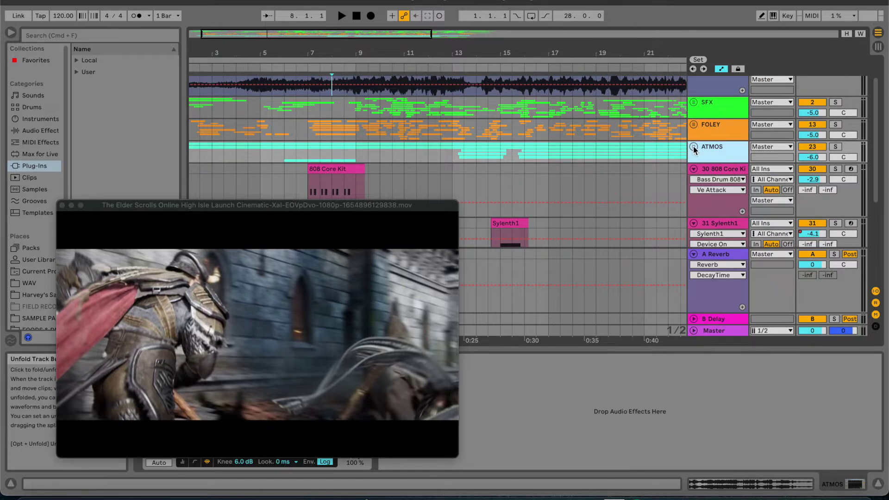
scroll(463, 121, down, 3)
scroll(440, 119, down, 8)
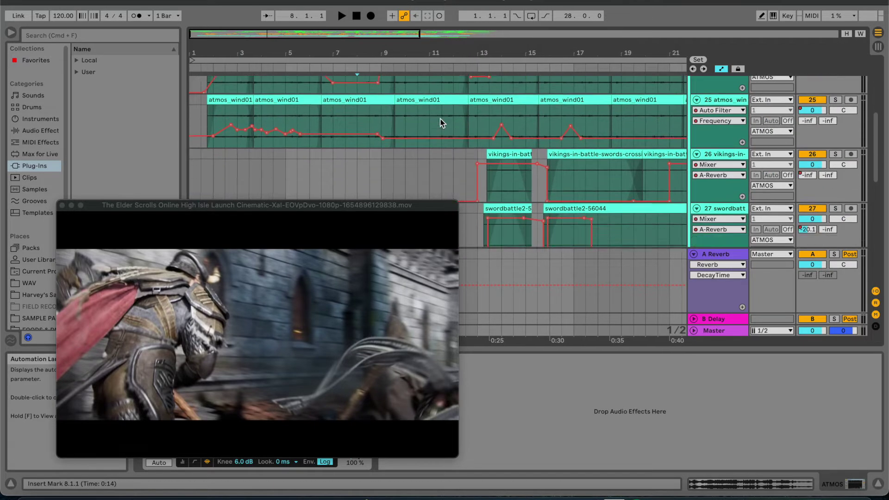
scroll(441, 123, up, 2)
scroll(440, 123, right, 3)
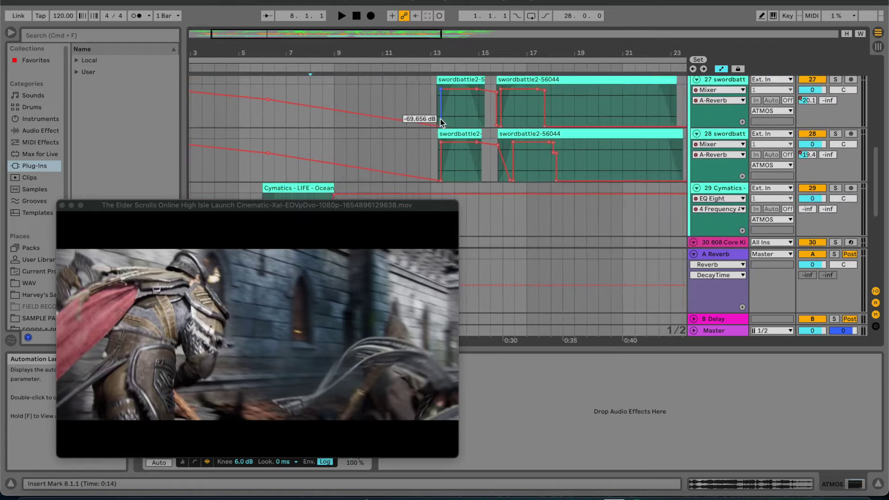
scroll(440, 119, up, 8)
scroll(440, 119, right, 1)
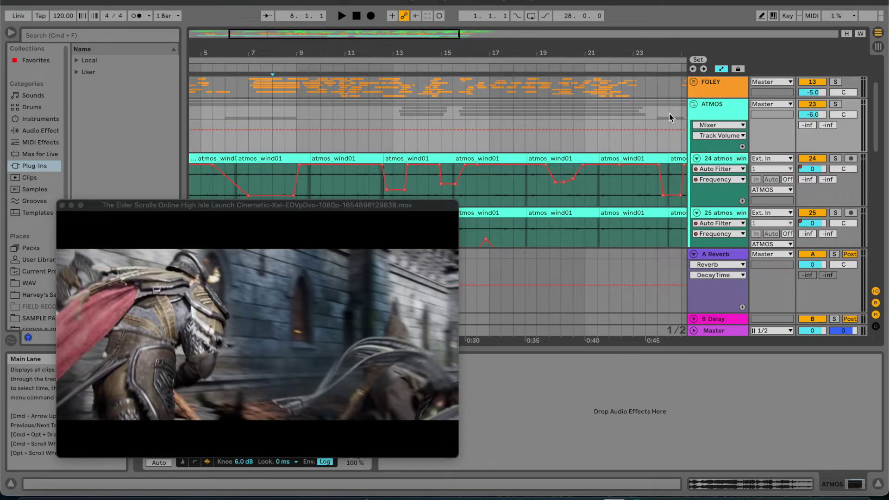
click(694, 104)
- Examine the 808 Core Kit, Sylenth1 and impact tracks below the groups
scroll(613, 114, down, 6)
scroll(613, 115, right, 1)
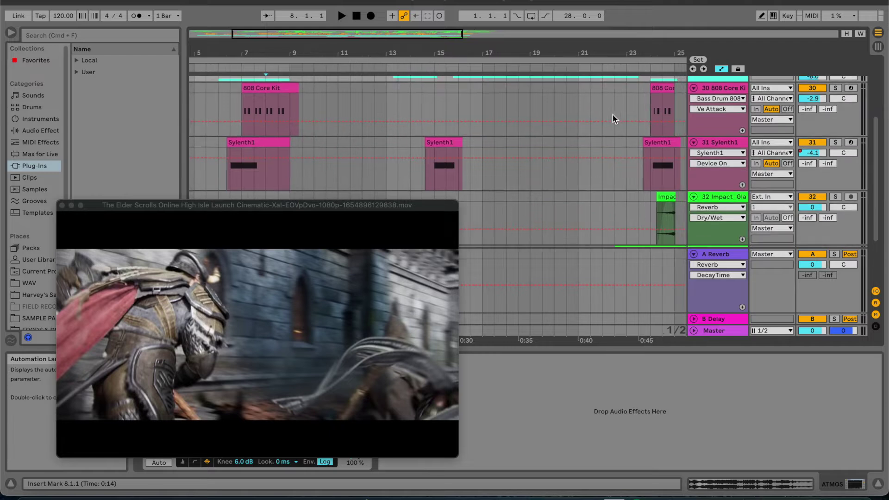
scroll(613, 115, up, 4)
scroll(613, 115, right, 2)
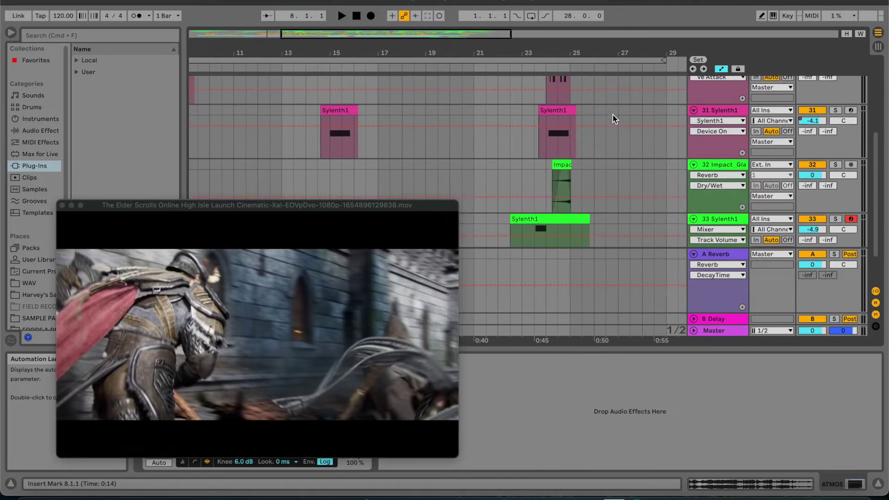
scroll(568, 138, left, 2)
scroll(561, 141, down, 4)
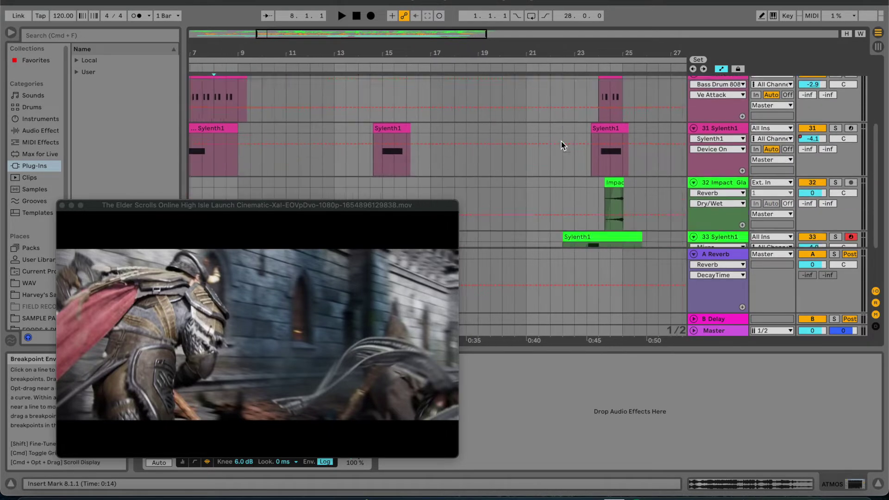
scroll(561, 141, up, 4)
scroll(561, 141, up, 5)
scroll(561, 140, right, 1)
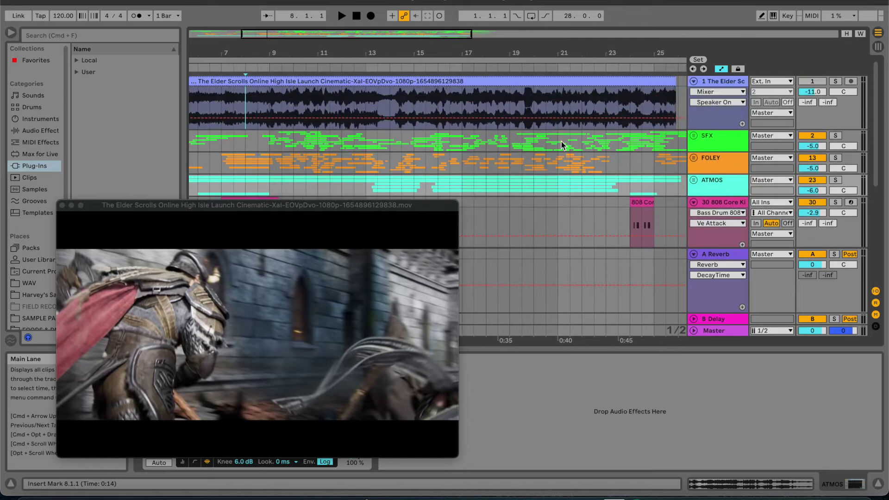
- Unfold the SFX group with the video window moved aside, and inspect its Auto Filter frequency dips at bars 15 and 24
click(696, 135)
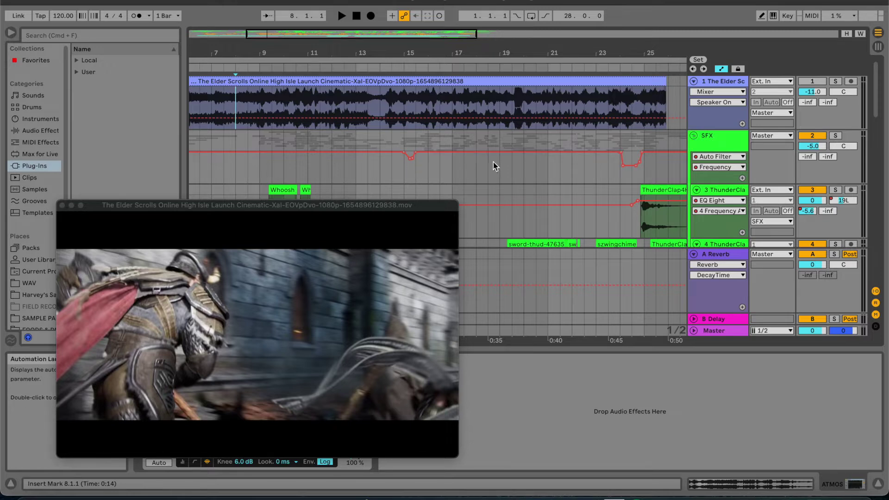
drag(459, 194, 771, 190)
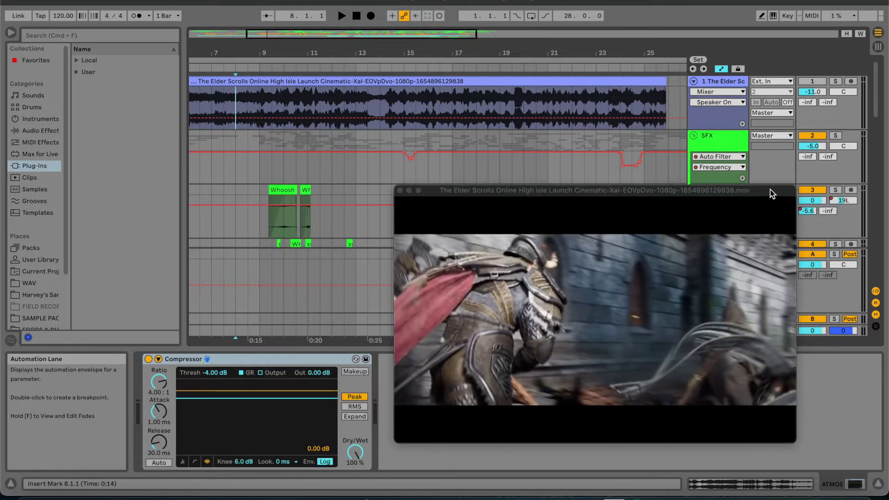
click(404, 171)
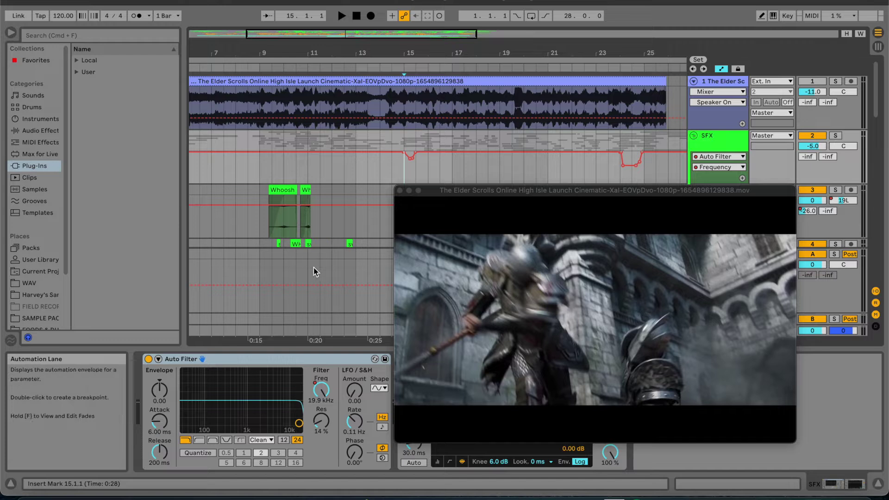
click(623, 171)
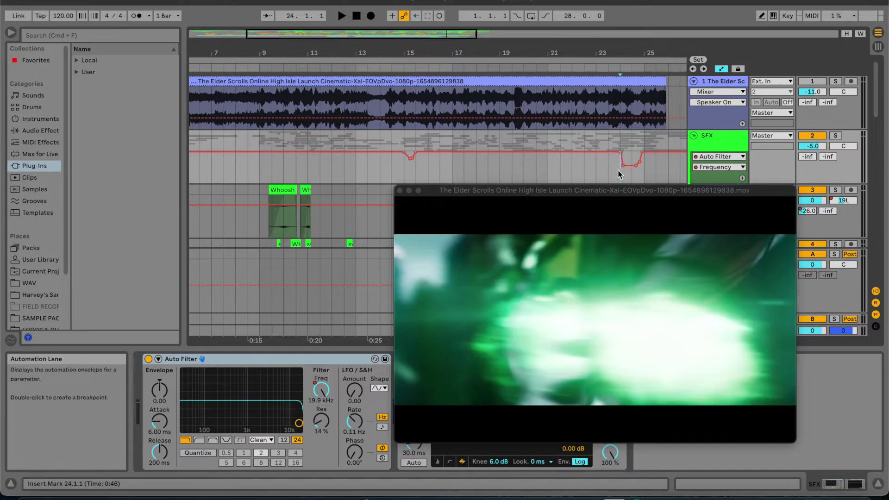
- Look through the SFX group's tracks and the synth and impact tracks below, moving the video window aside, and fold the group up
scroll(516, 150, down, 1)
scroll(516, 150, down, 20)
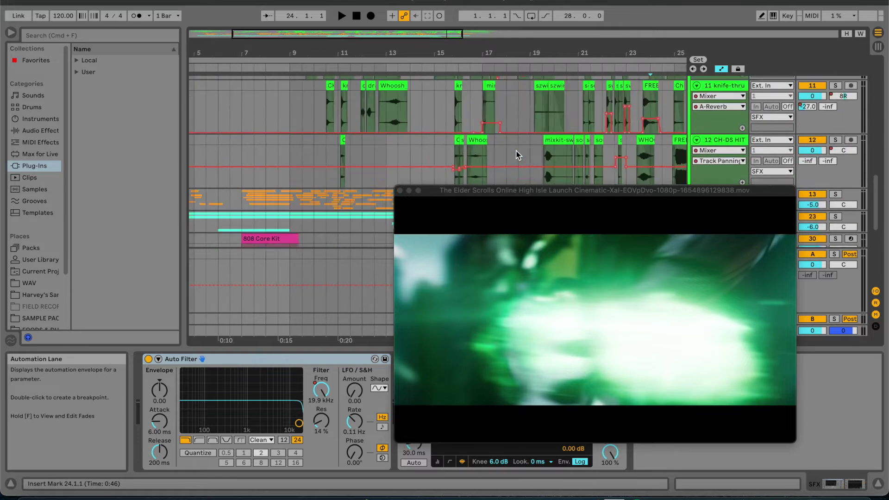
scroll(516, 150, down, 2)
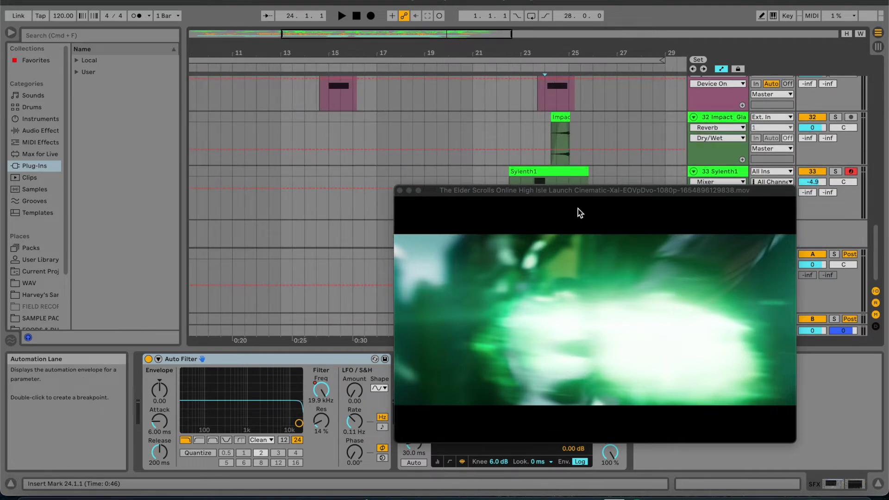
drag(595, 191, 285, 184)
scroll(563, 127, up, 20)
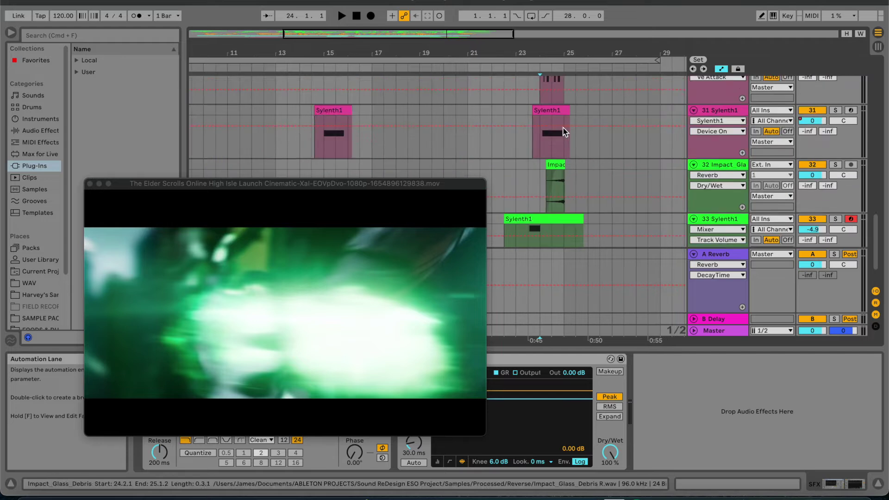
scroll(563, 127, down, 20)
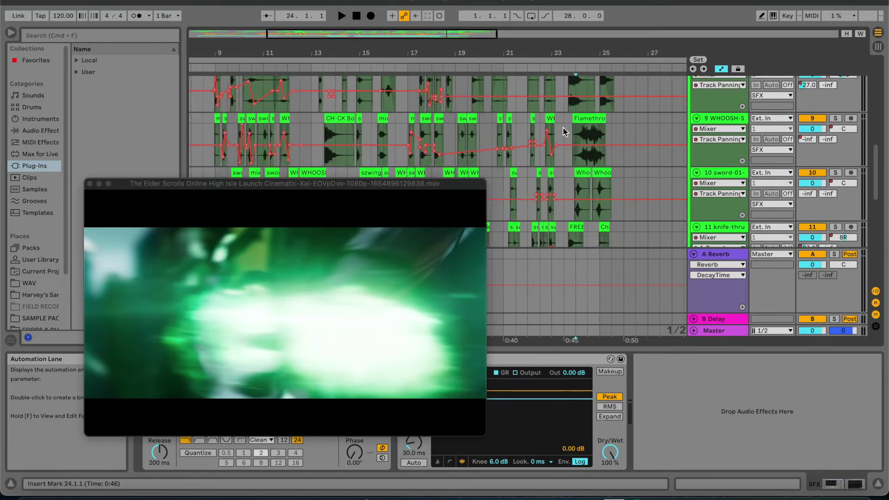
scroll(563, 128, up, 20)
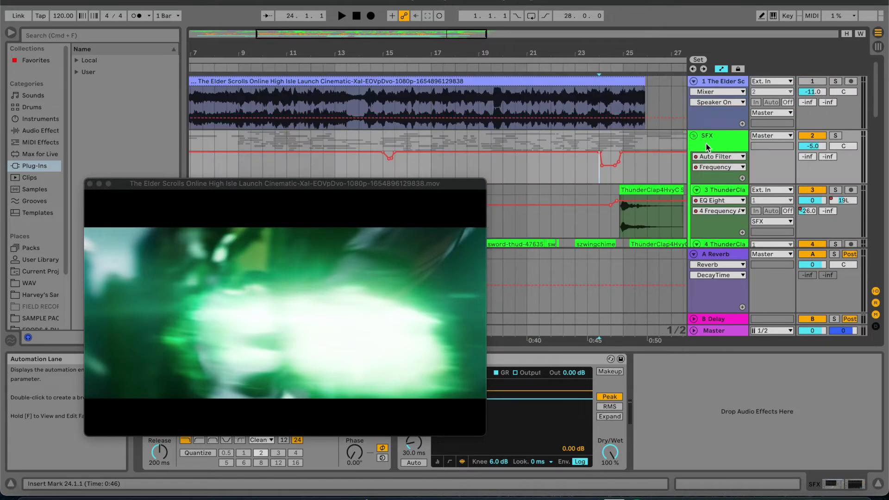
click(694, 136)
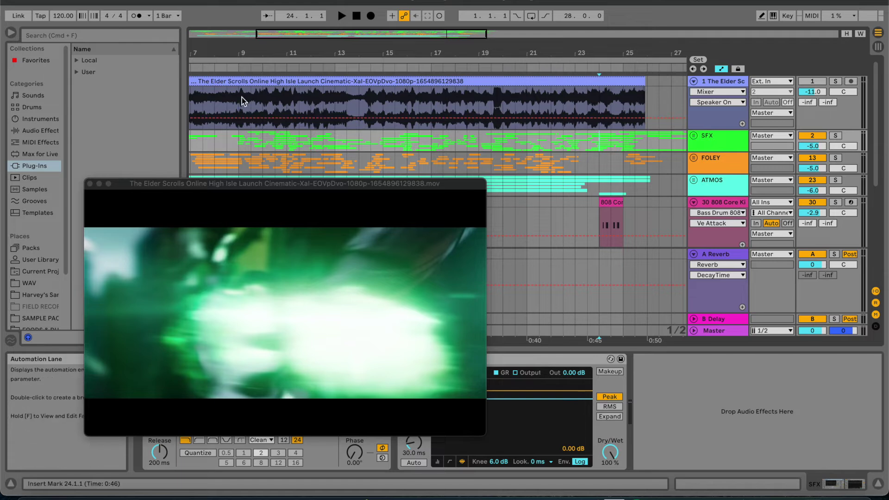
- Play the full mix against the video from 8.3.1, stop it, and return the insert marker to 8.3.1
scroll(242, 97, left, 2)
scroll(242, 97, left, 1)
click(315, 101)
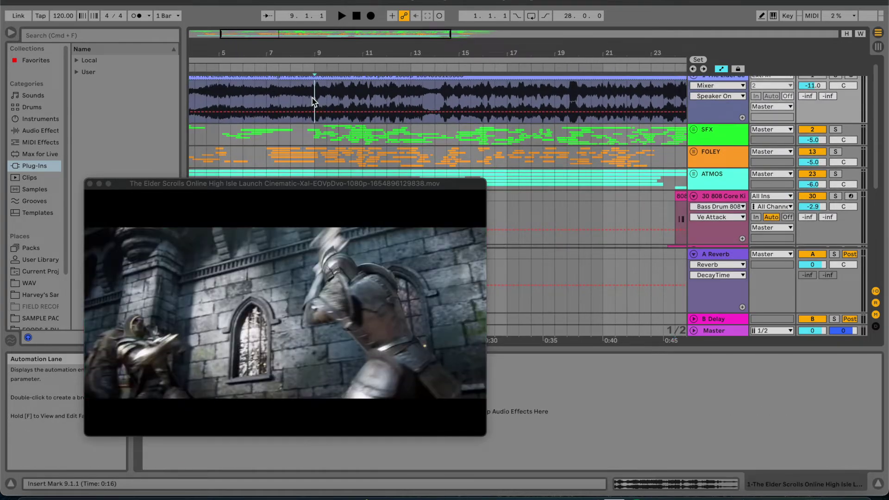
click(303, 99)
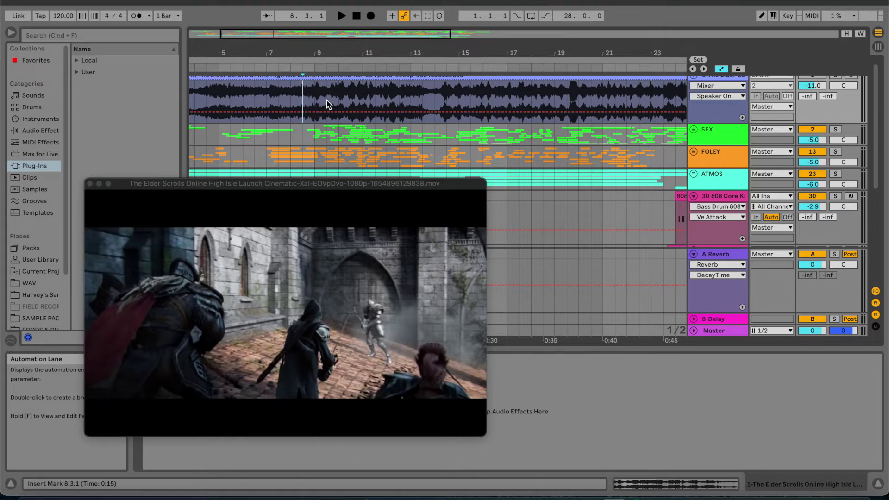
key(space)
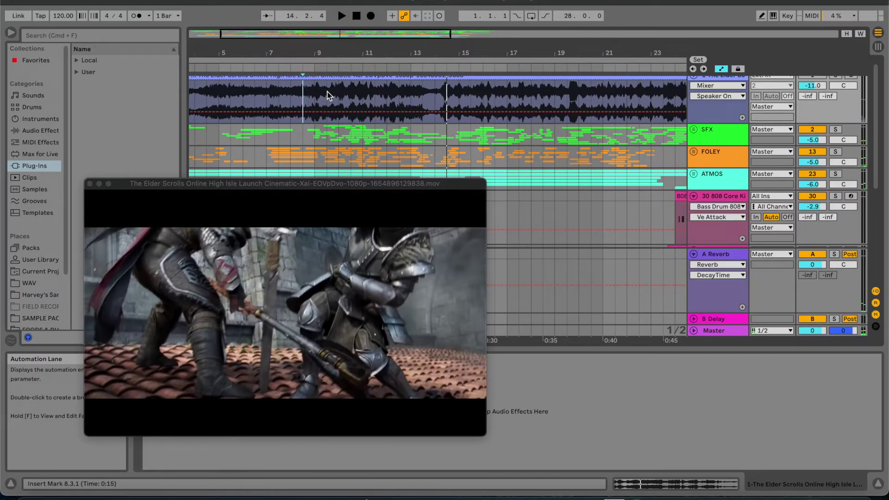
scroll(328, 92, down, 3)
scroll(327, 93, up, 2)
scroll(328, 92, left, 2)
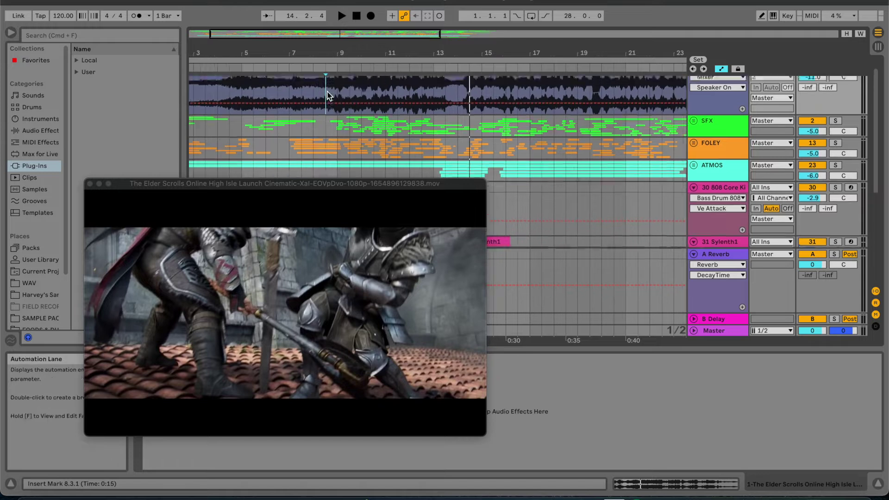
click(325, 125)
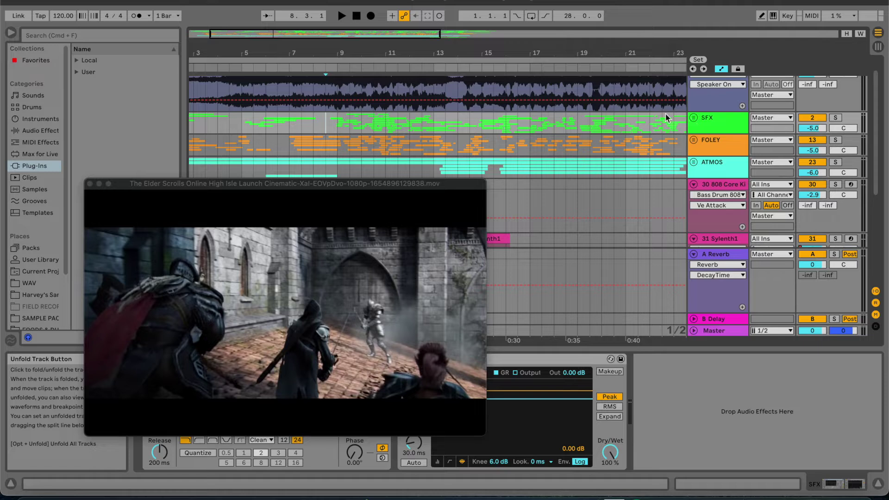
- Unfold the FOLEY group, examine its tracks 14 to 21 with their panning automation, and fold the group back up
click(693, 140)
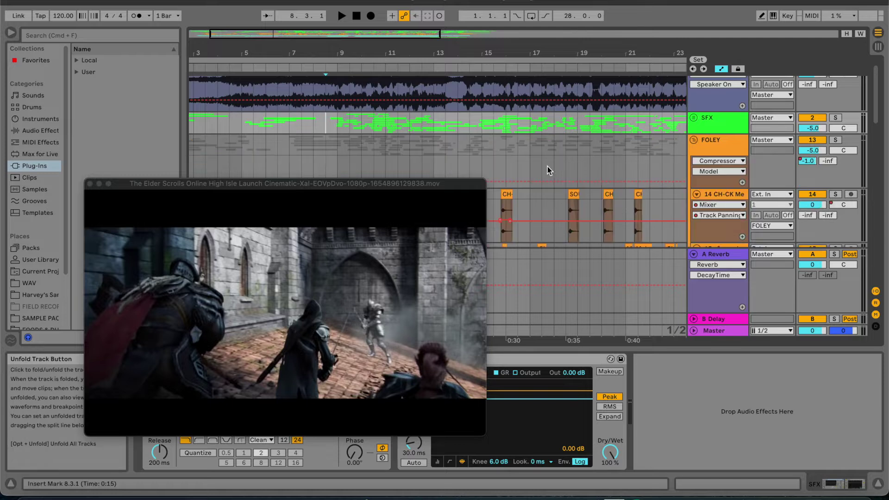
scroll(547, 167, down, 5)
scroll(548, 165, down, 6)
scroll(547, 166, down, 8)
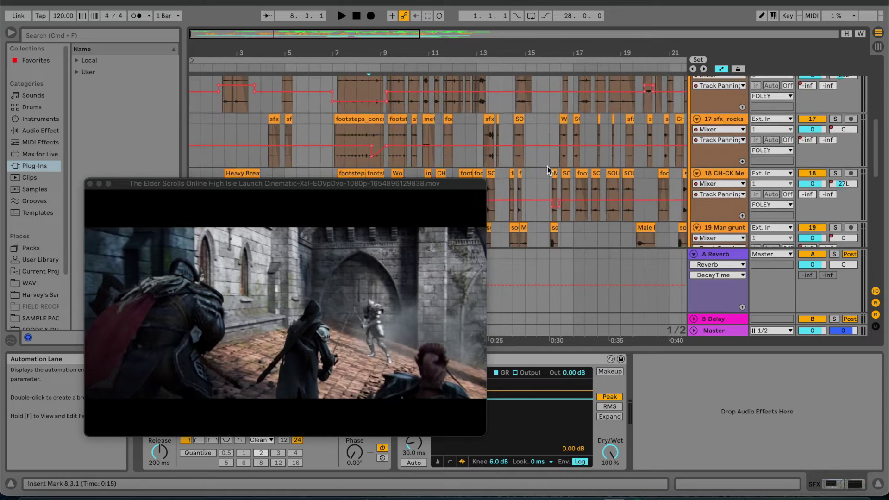
scroll(547, 166, down, 2)
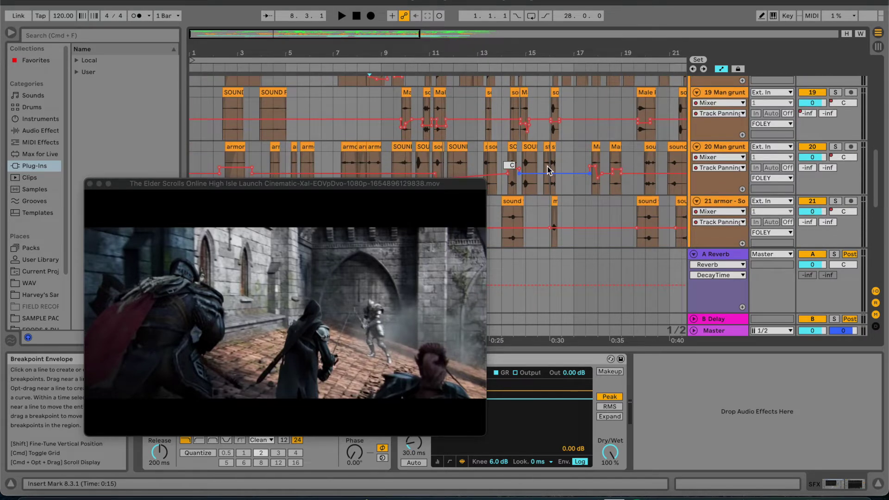
scroll(547, 166, up, 15)
scroll(547, 170, up, 1)
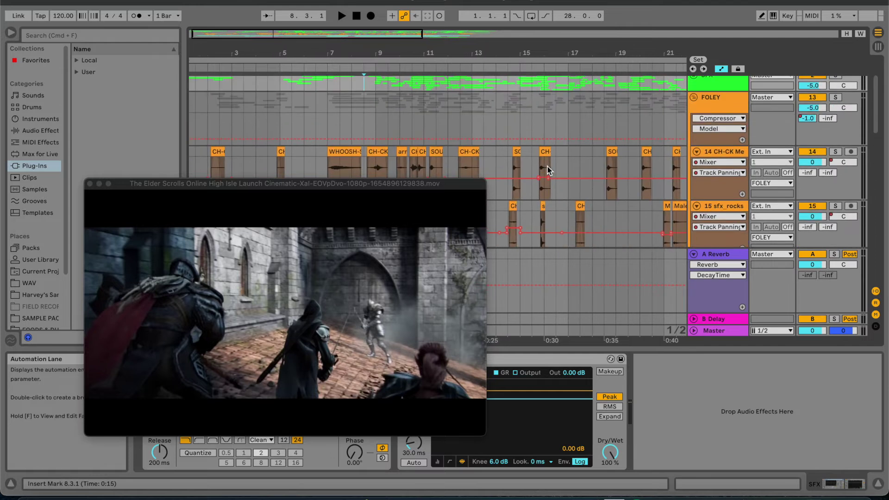
scroll(406, 109, up, 4)
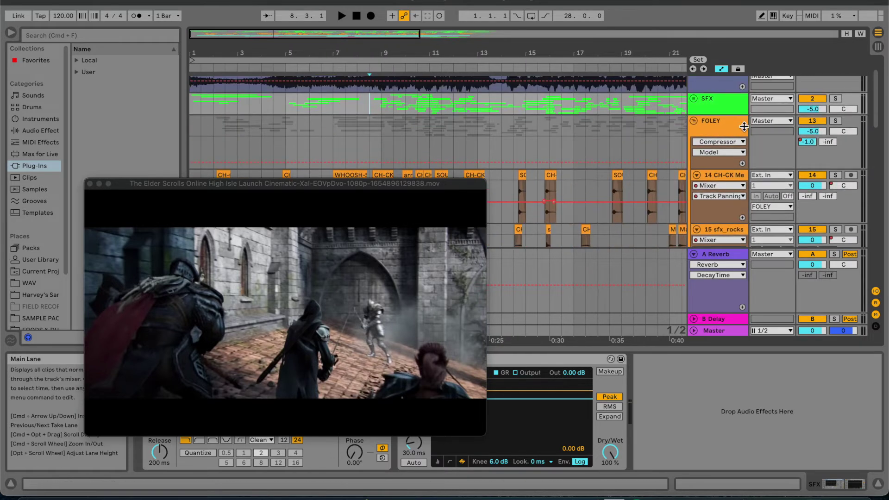
click(694, 121)
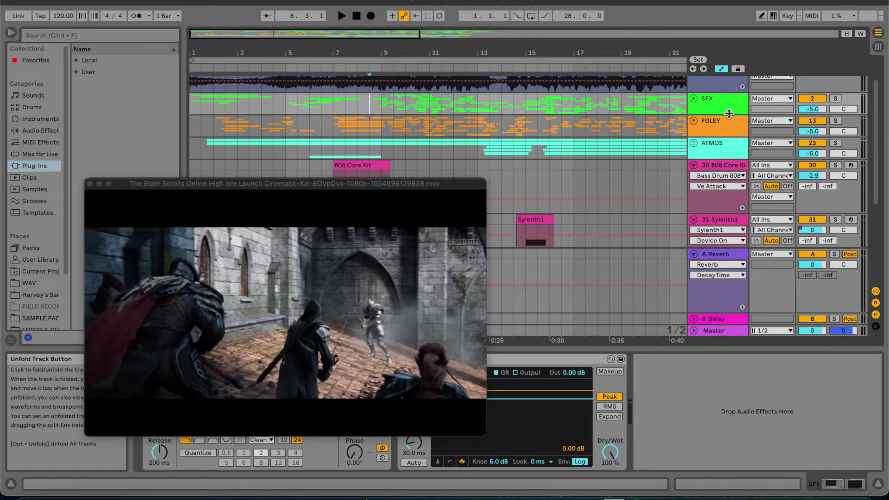
- Solo the SFX group, unfold it, play it from 8.3.1, and return the insert marker to that position
click(836, 98)
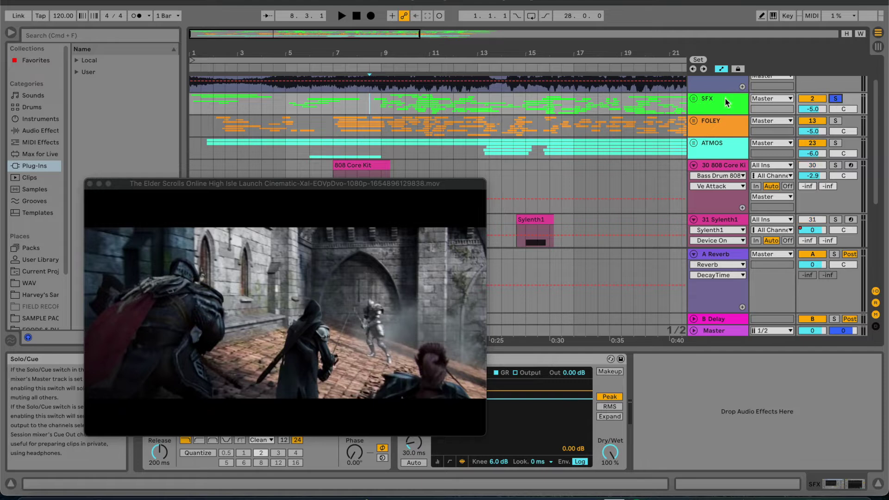
click(695, 99)
scroll(391, 142, down, 5)
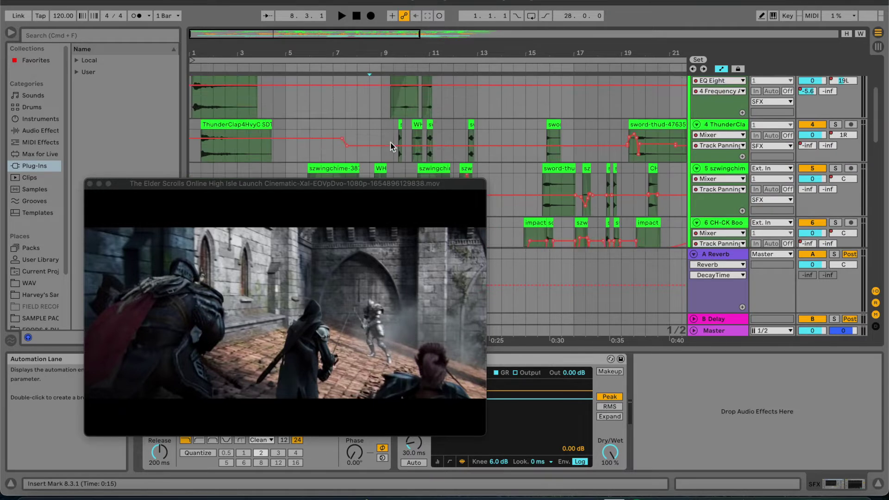
scroll(390, 143, up, 5)
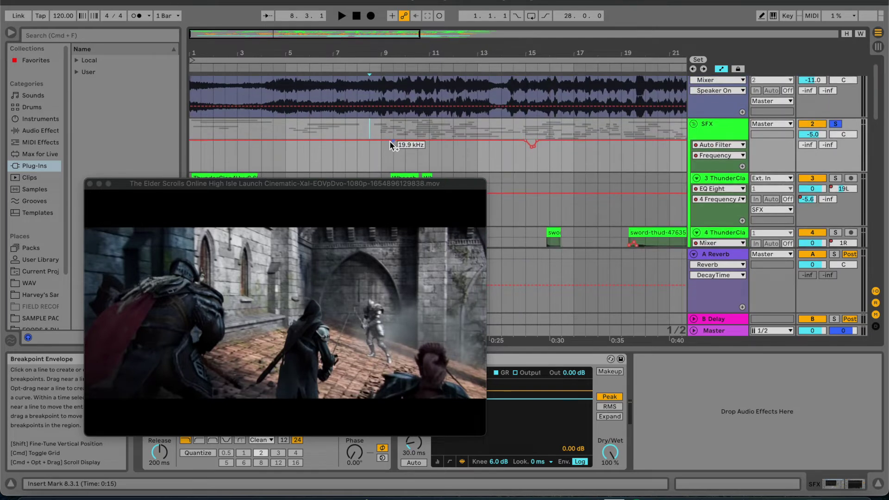
key(space)
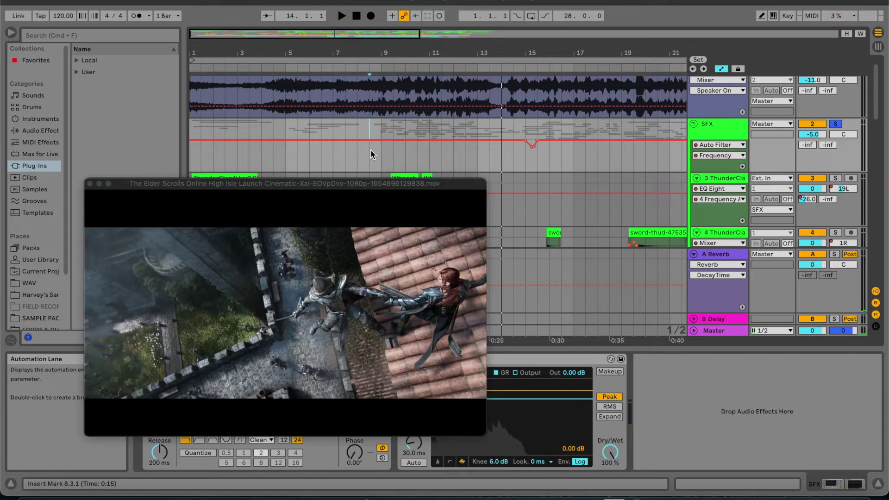
click(371, 149)
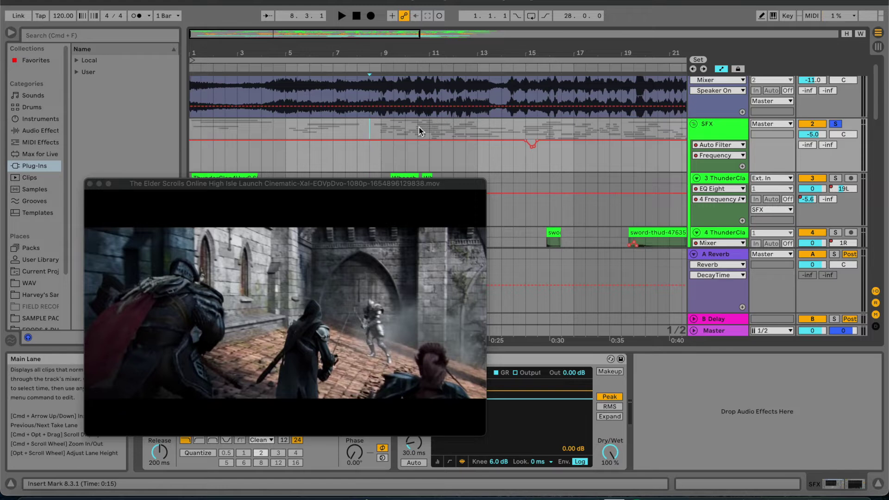
- Examine the panning automation on SFX tracks 6 to 11, focusing on the sword clips around bar 9
scroll(420, 132, down, 10)
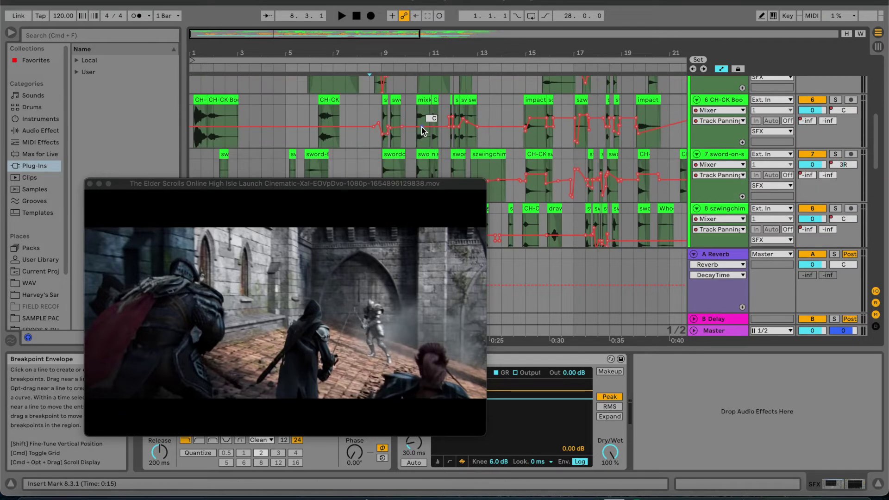
scroll(423, 132, down, 1)
scroll(377, 103, down, 10)
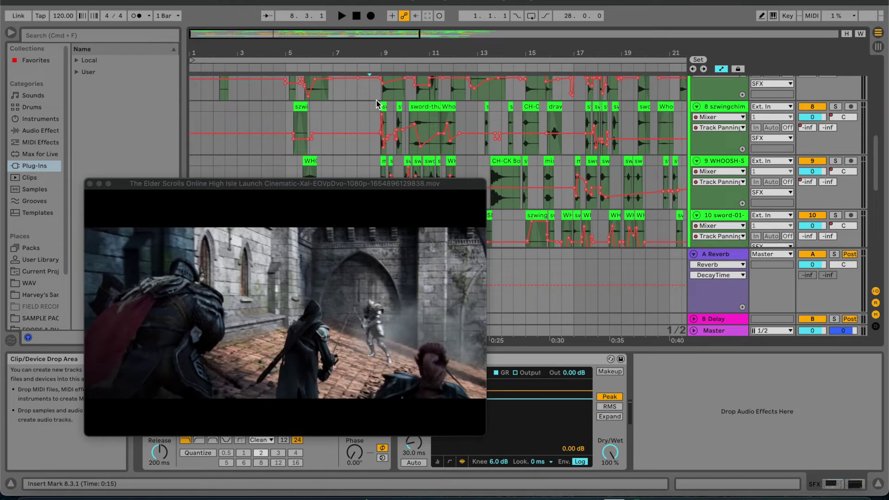
scroll(401, 114, down, 5)
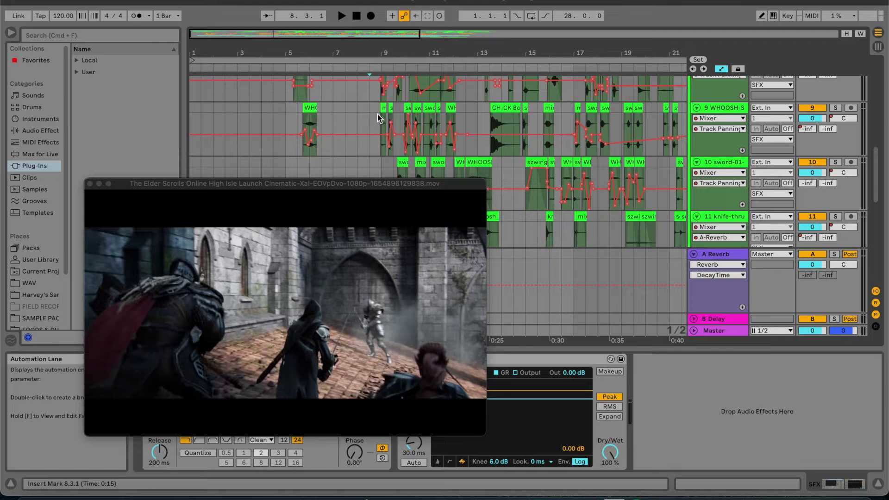
drag(382, 55, 380, 84)
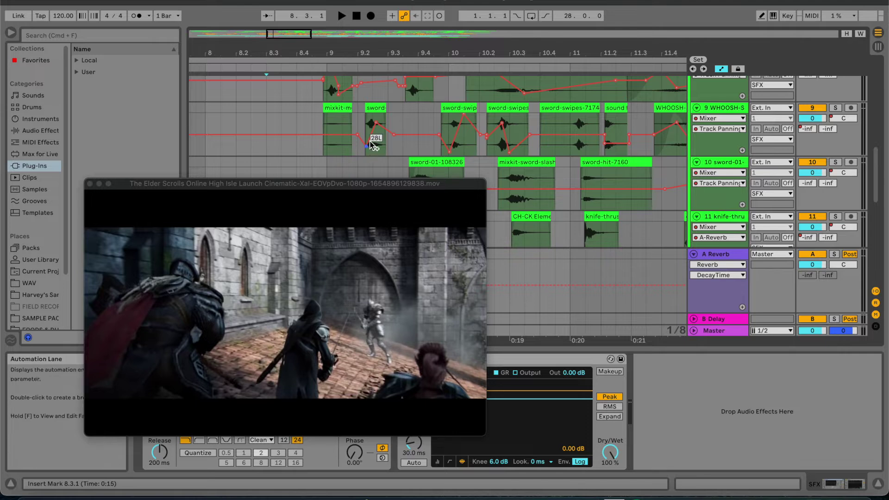
- Audition the soloed effects around bar 9 briefly, and place the insert marker at 10.1.1 on track 8
click(357, 123)
key(space)
key(space)
drag(456, 115, 471, 120)
scroll(472, 121, up, 2)
scroll(472, 123, right, 1)
click(456, 115)
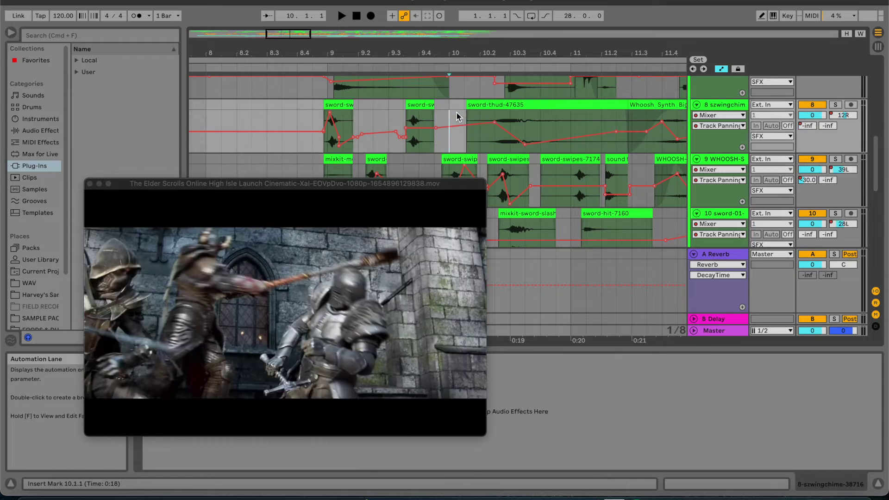
- Play the Whoosh Synth Big Flame clip on track 3 from 9.3.1, then stop playback
scroll(450, 113, up, 10)
scroll(417, 129, right, 1)
click(374, 140)
key(space)
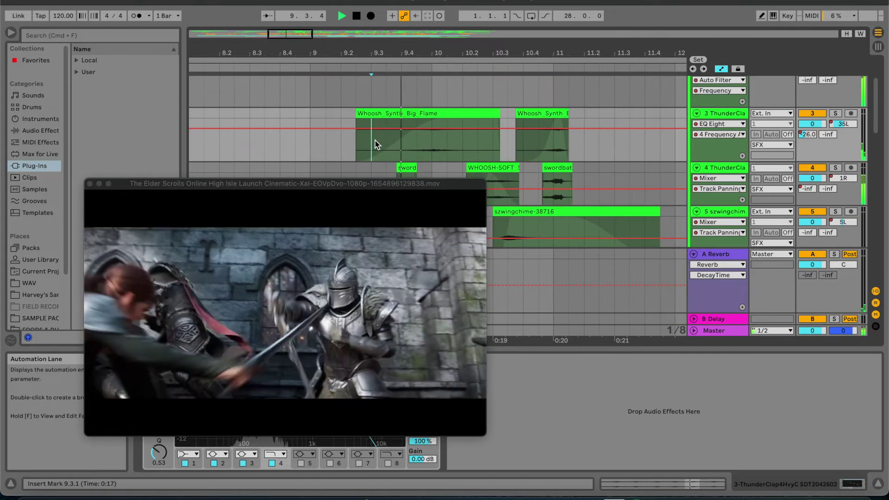
key(space)
- Show track 3's Track Panning automation and compare it with the video frames at 9.4.1, 9.4.3 and 10.1.3
click(843, 124)
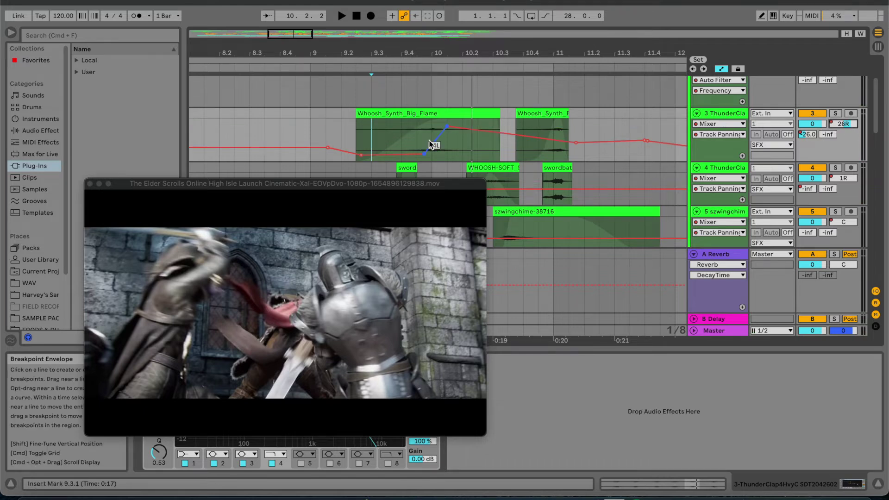
click(401, 143)
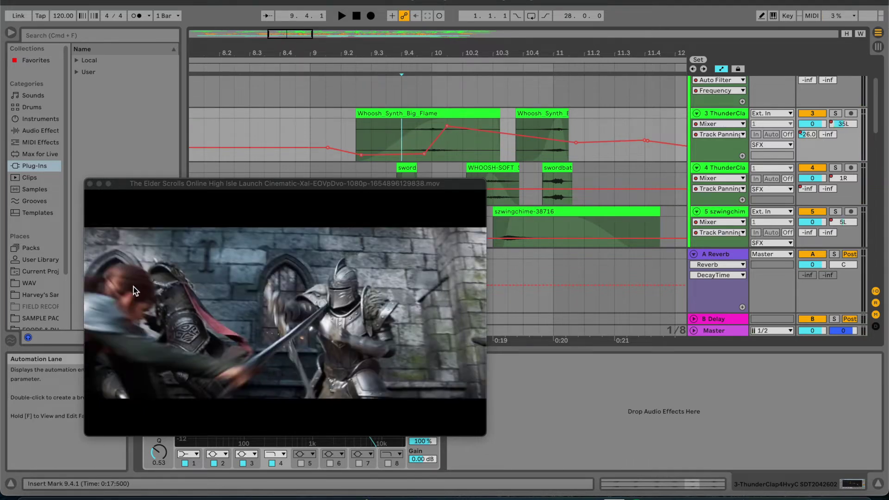
click(416, 135)
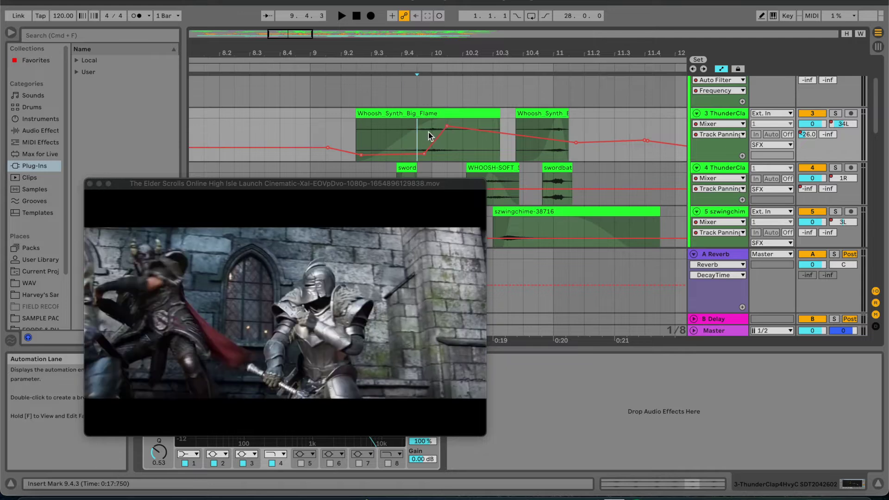
click(437, 137)
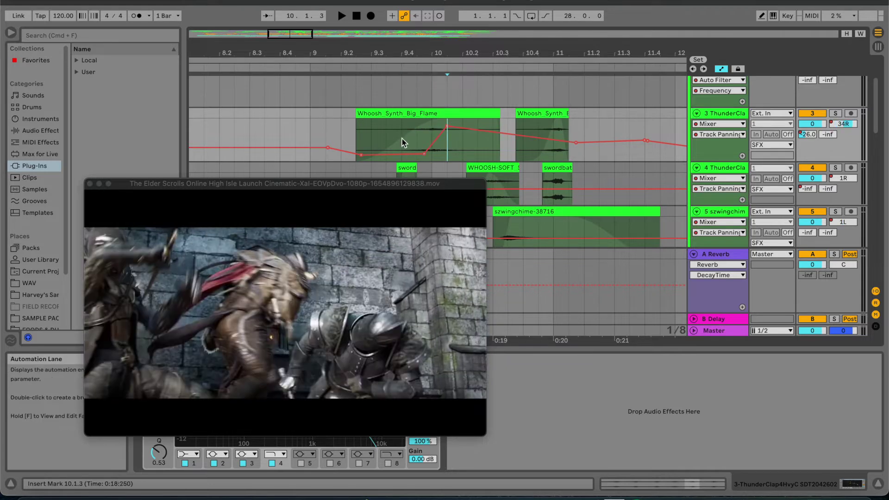
- Play the panned Whoosh Synth Big Flame clip from 9.3.3 against the video and stop playback
click(392, 134)
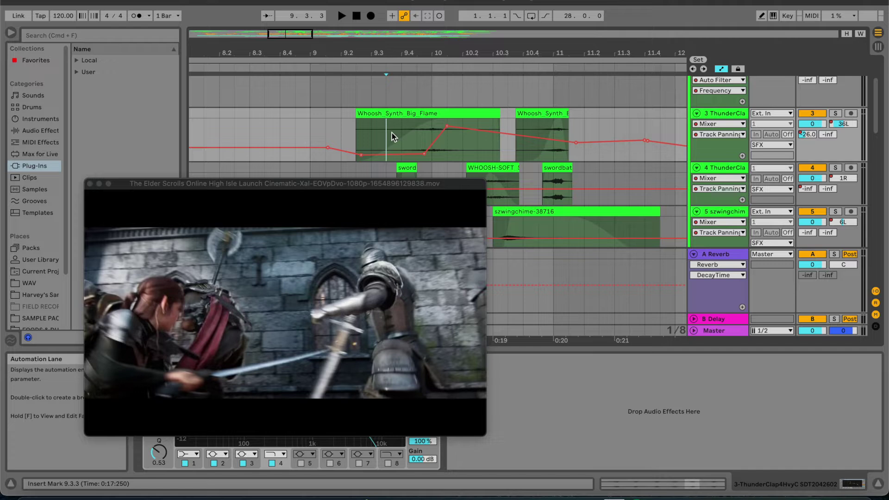
key(space)
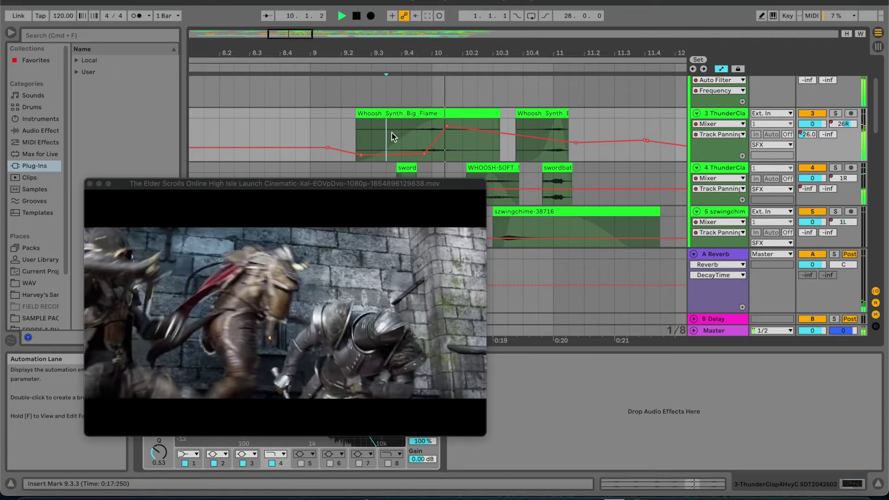
key(space)
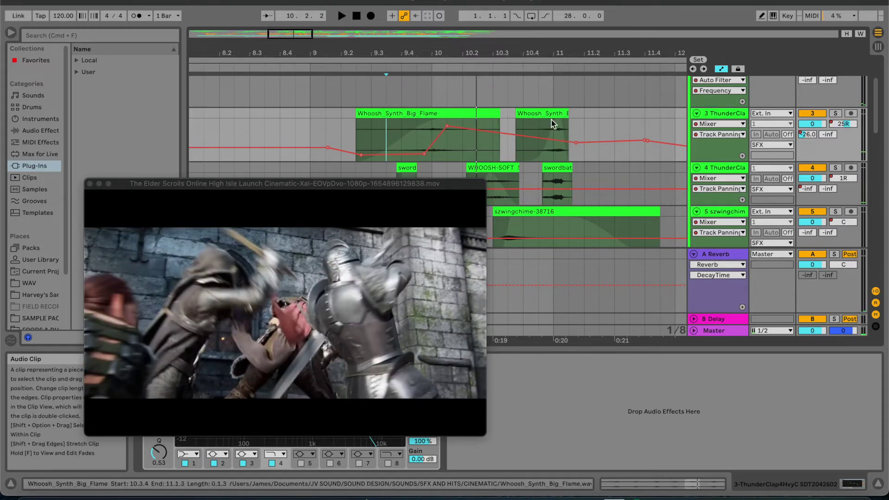
- Collapse the SFX group and switch the solo from SFX to the FOLEY group
scroll(552, 124, up, 3)
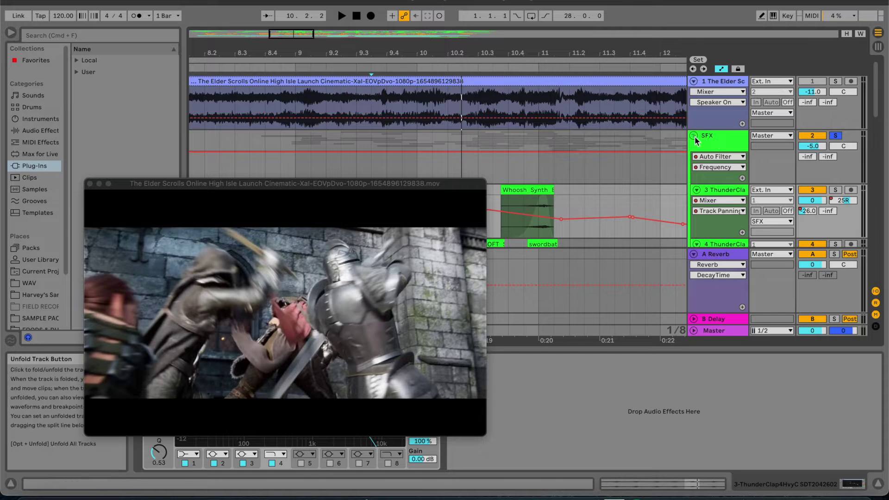
click(693, 135)
scroll(362, 151, down, 3)
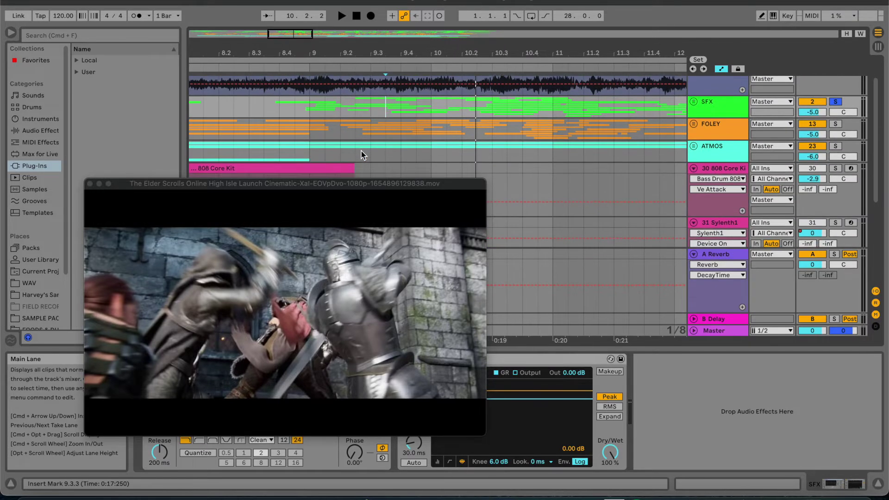
drag(417, 48, 417, 23)
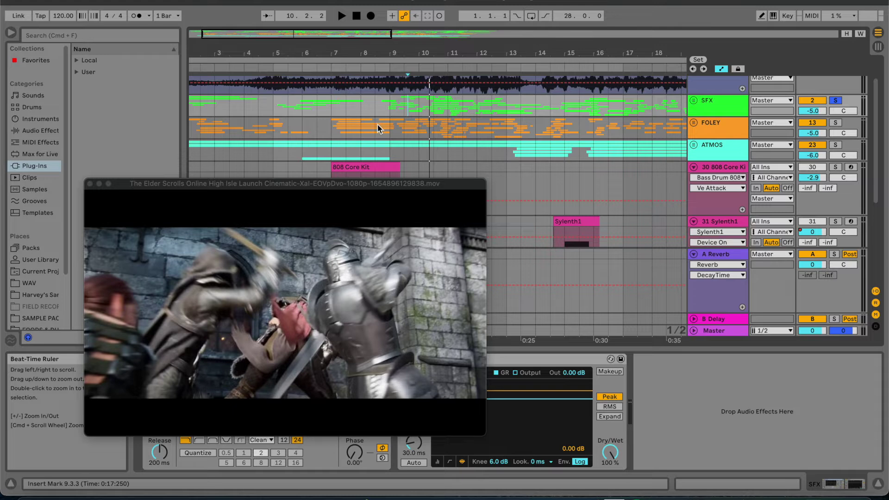
click(836, 124)
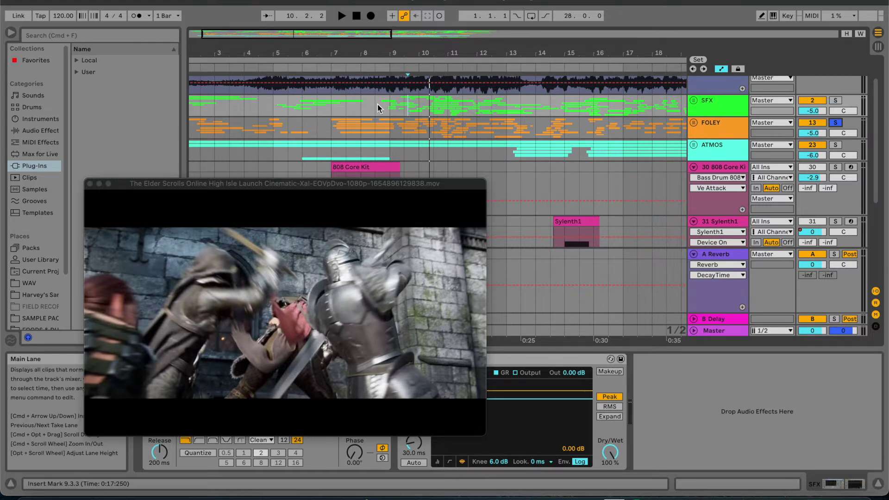
- Check the video frames at 6.3.1, 7.1.1 and 8.3.1, play the soloed foley from 8.4.1, and stop playback
click(317, 130)
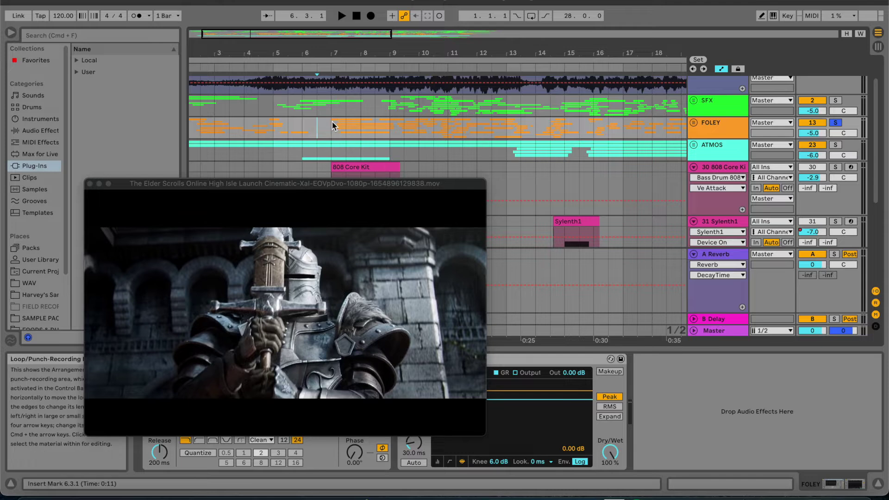
click(331, 122)
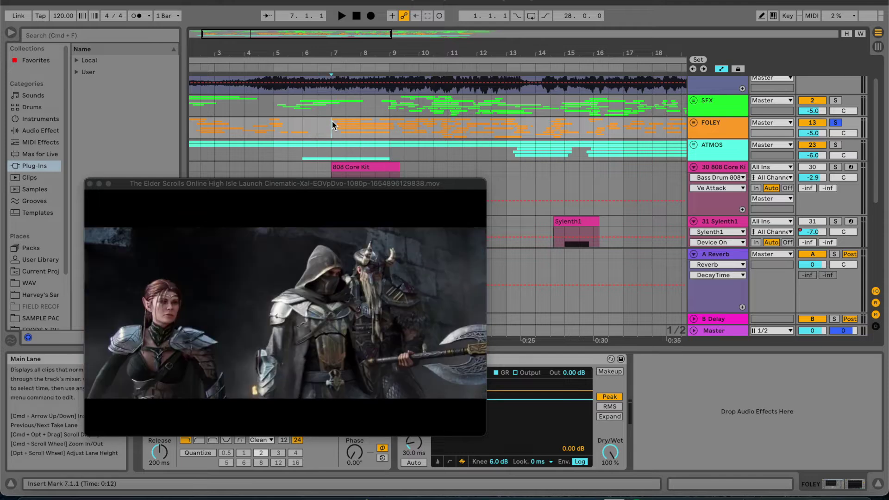
click(395, 131)
scroll(389, 144, up, 3)
click(381, 159)
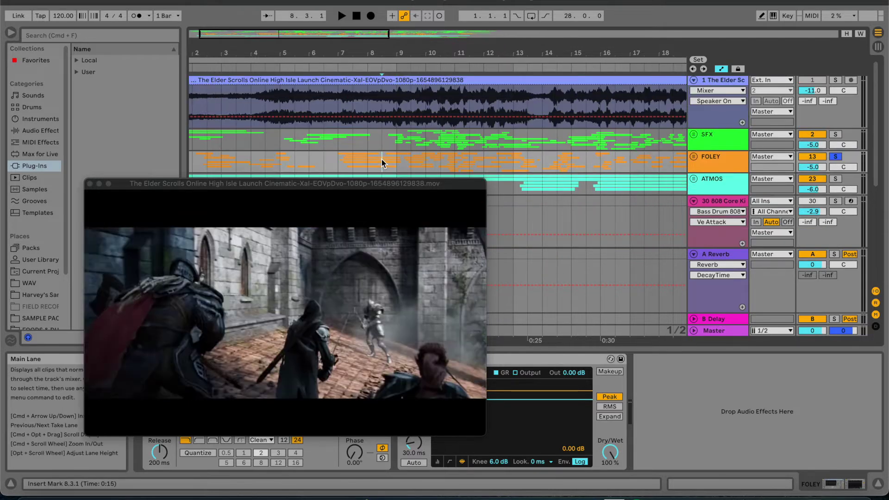
scroll(381, 159, up, 3)
click(380, 160)
key(space)
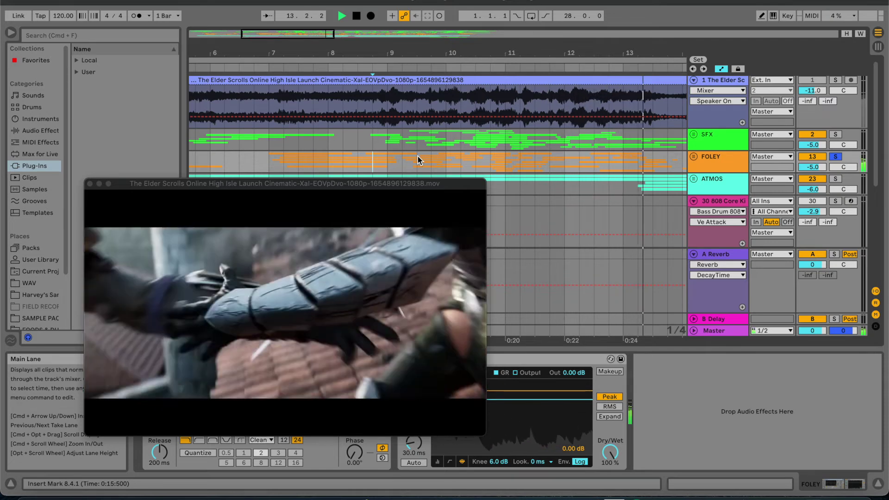
key(space)
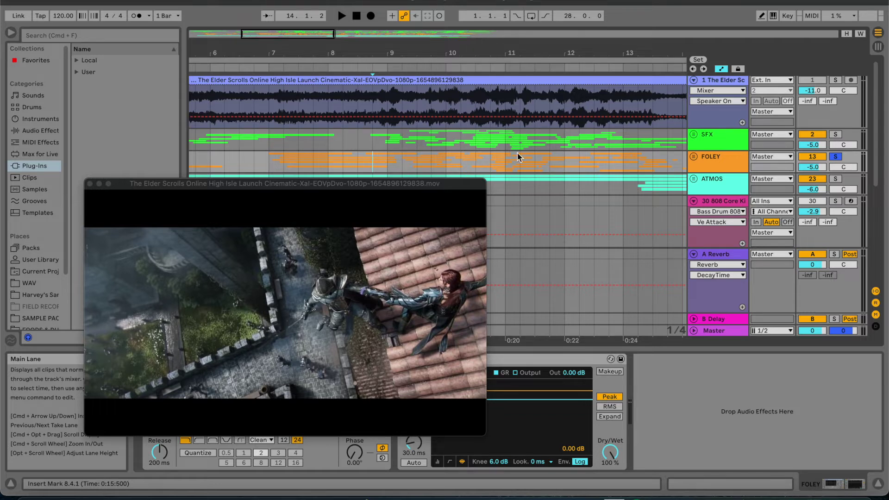
- Place the insert marker at 9.1.1, expand the FOLEY group, and shift the video window off its tracks
click(388, 158)
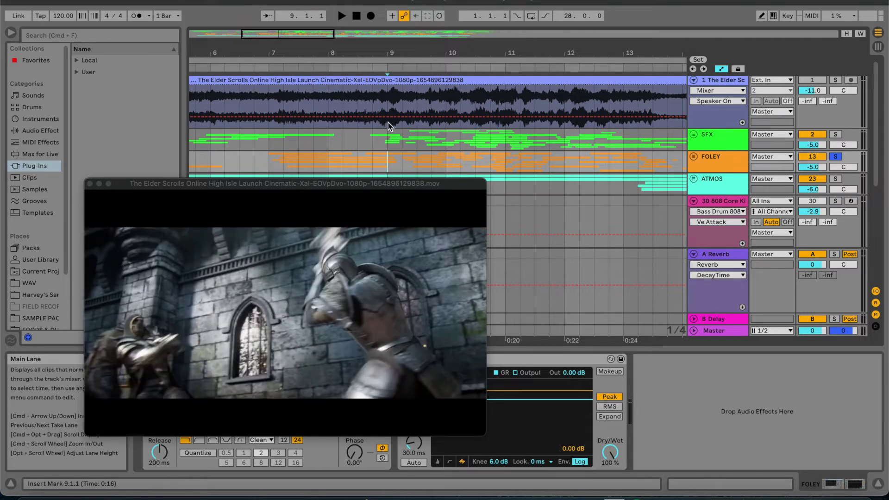
click(388, 143)
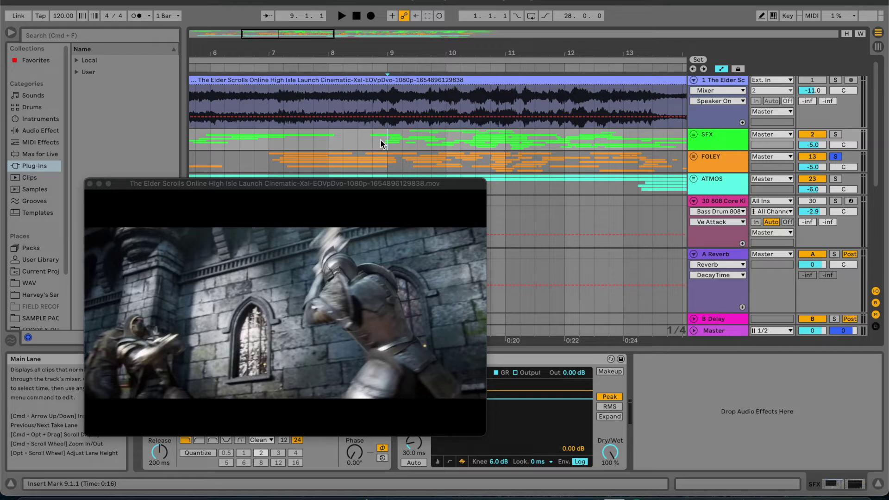
click(694, 157)
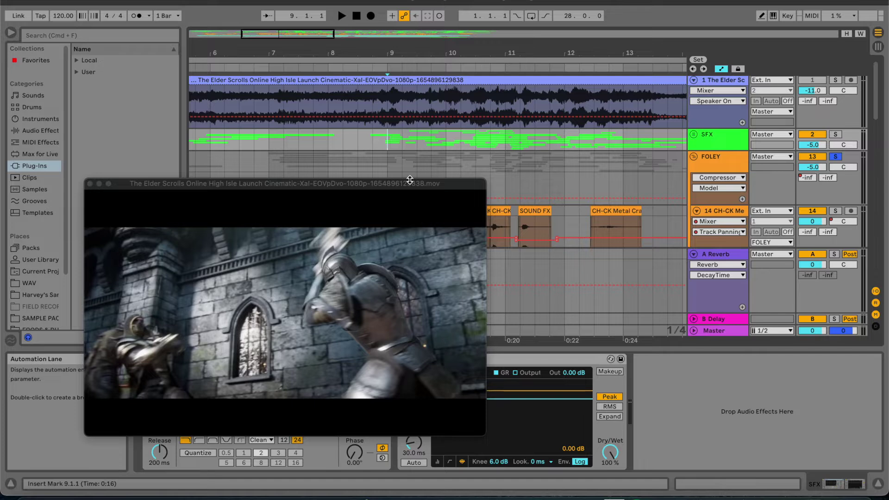
drag(430, 182, 388, 207)
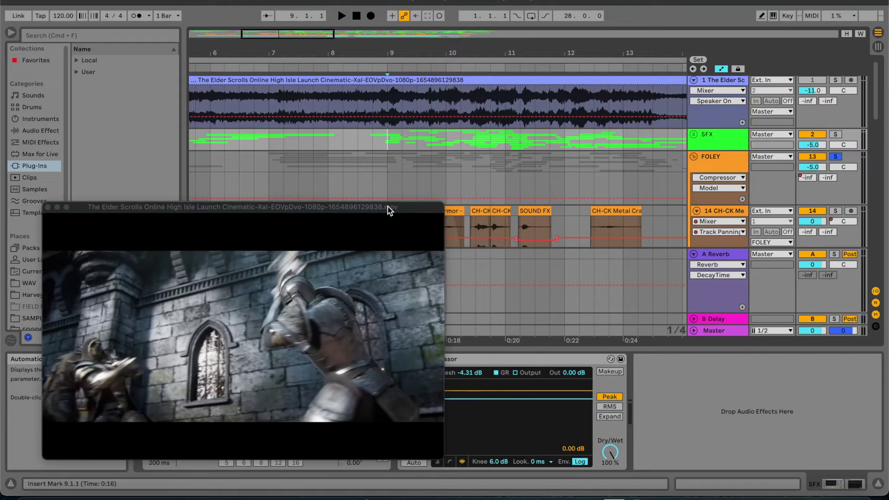
- Play the soloed foley footsteps from 7.1.1 on track 17 against the video, then stop playback
scroll(396, 182, down, 5)
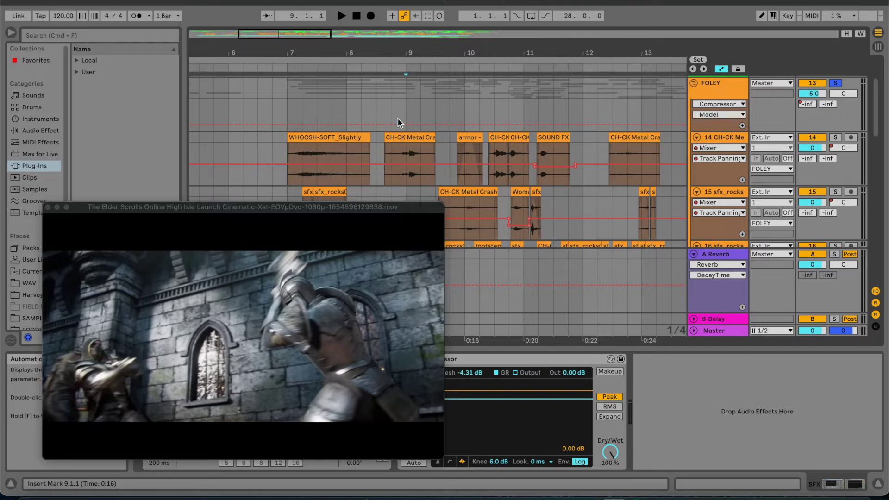
scroll(395, 100, down, 4)
scroll(394, 101, down, 12)
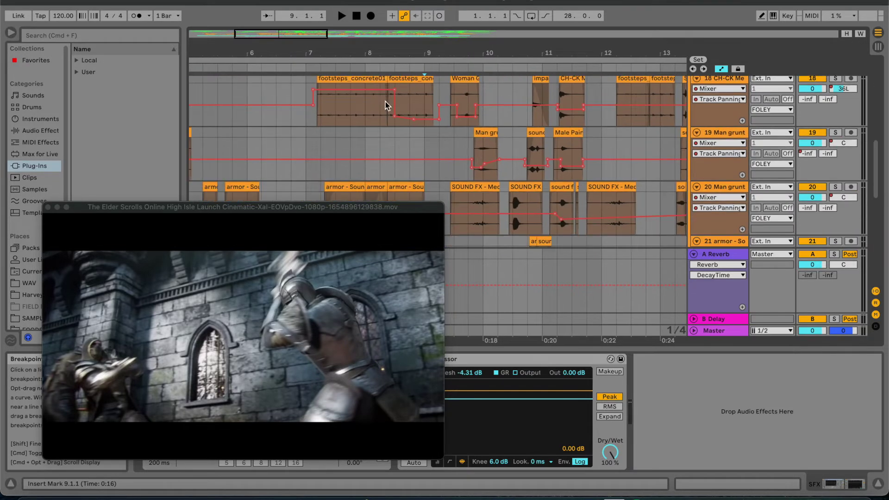
scroll(332, 115, up, 3)
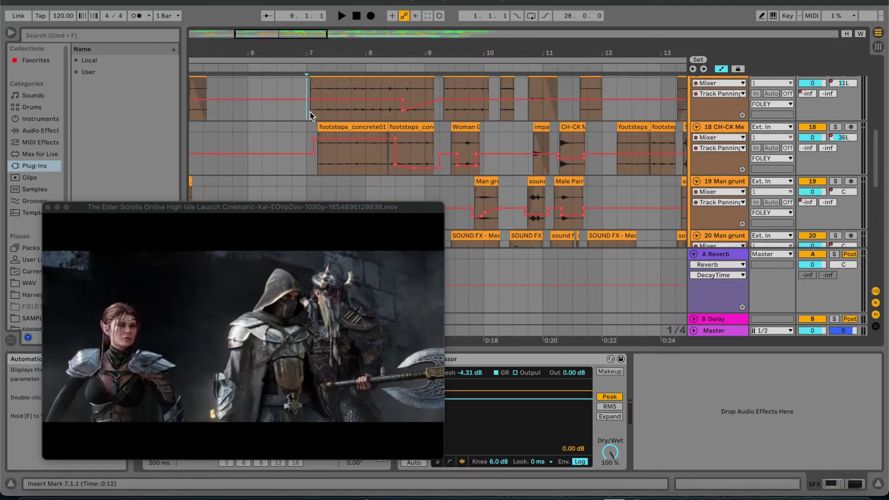
click(310, 112)
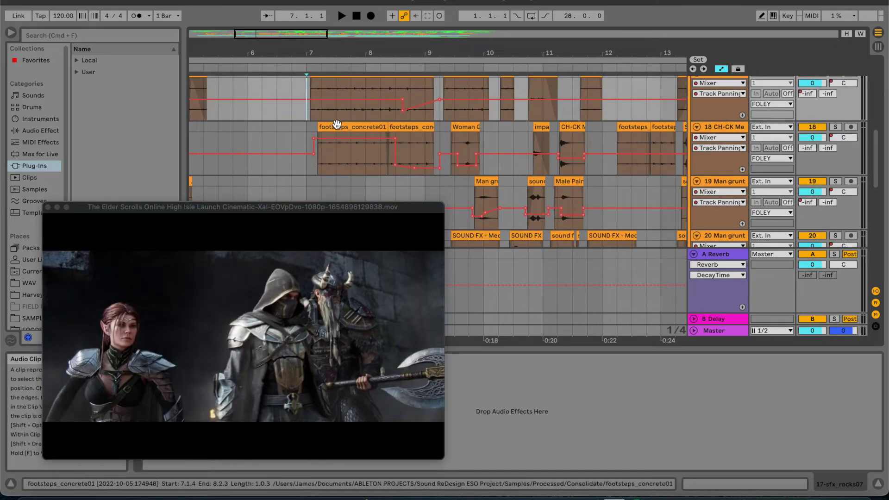
key(space)
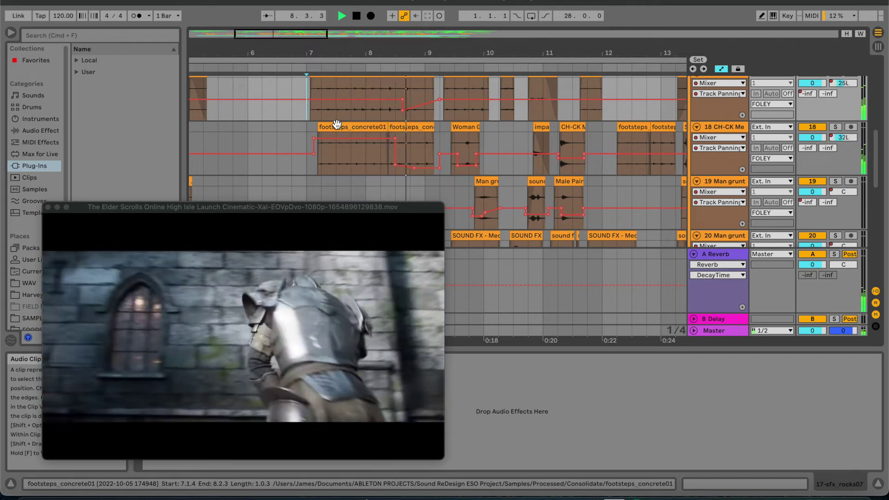
key(space)
- Examine the clips and Track Panning automation across the foley tracks, and place the insert marker at 10.1.3 on track 17
scroll(399, 135, up, 5)
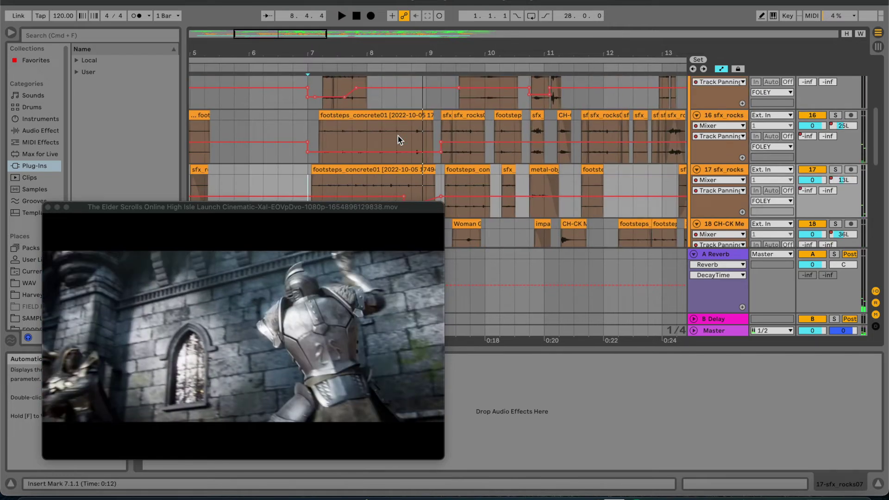
scroll(398, 135, up, 10)
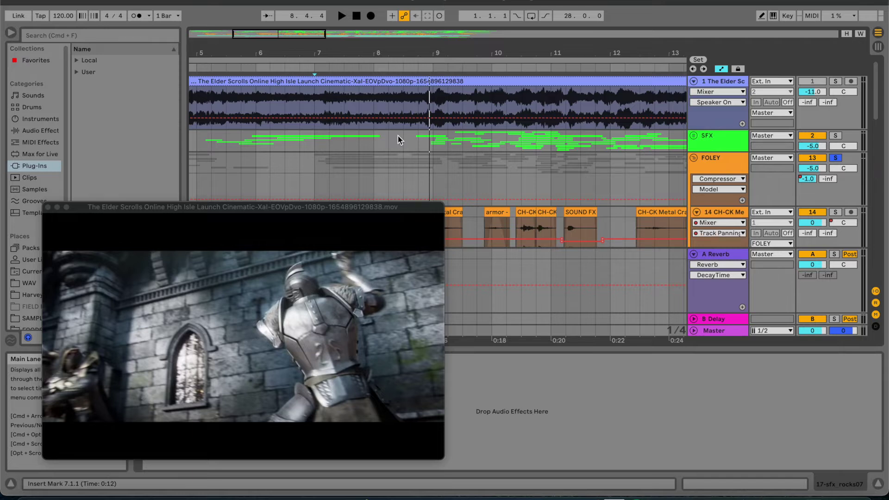
drag(342, 55, 342, 31)
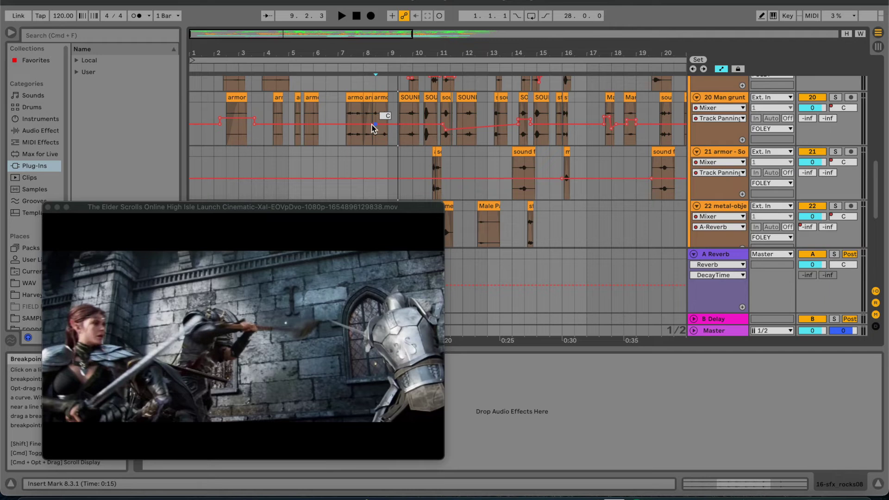
scroll(373, 129, down, 5)
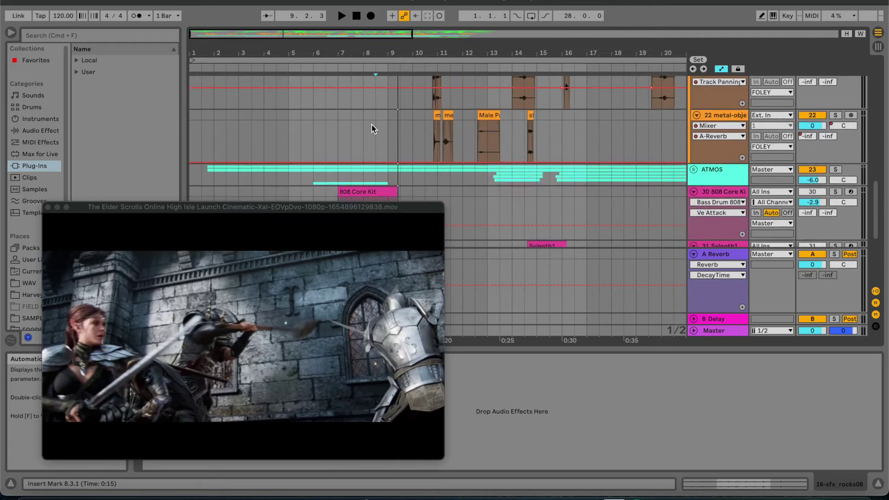
scroll(373, 129, right, 3)
scroll(373, 129, up, 5)
scroll(373, 128, right, 1)
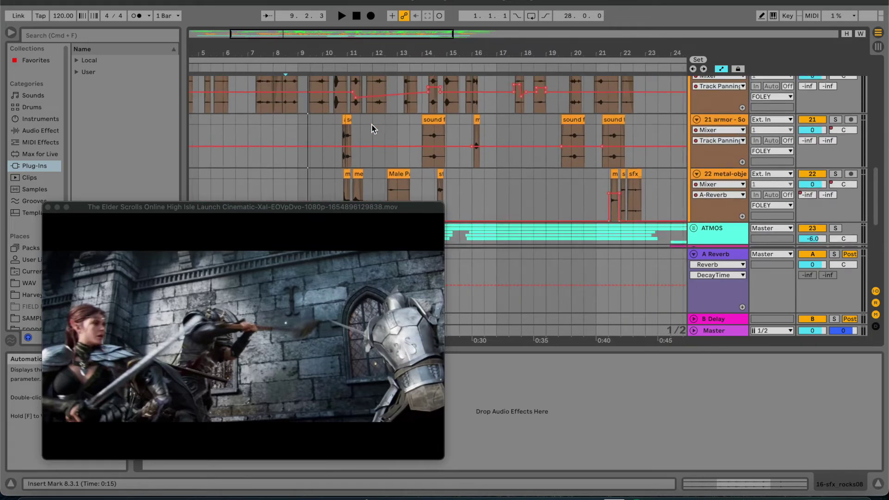
scroll(374, 129, down, 1)
scroll(374, 129, right, 1)
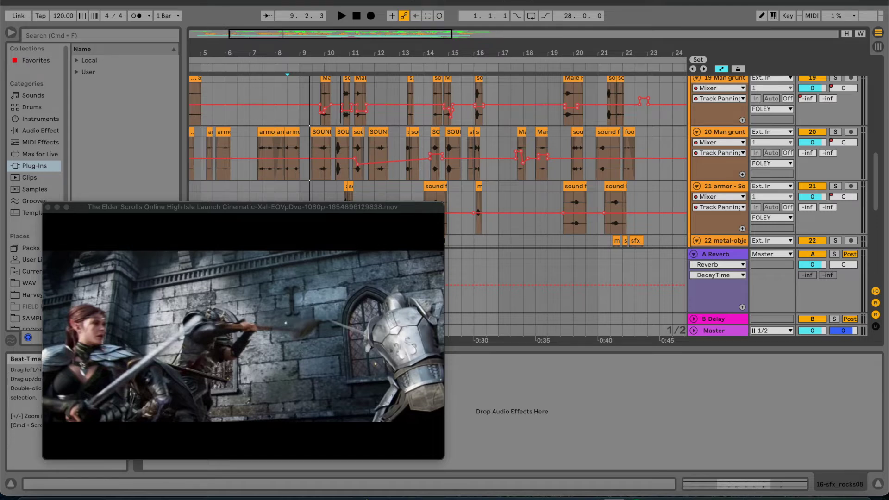
drag(342, 53, 341, 83)
scroll(336, 93, up, 8)
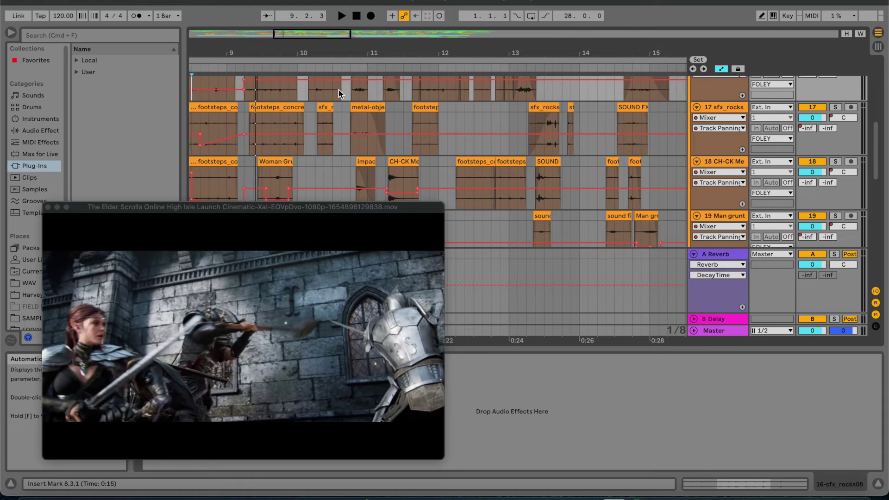
click(310, 121)
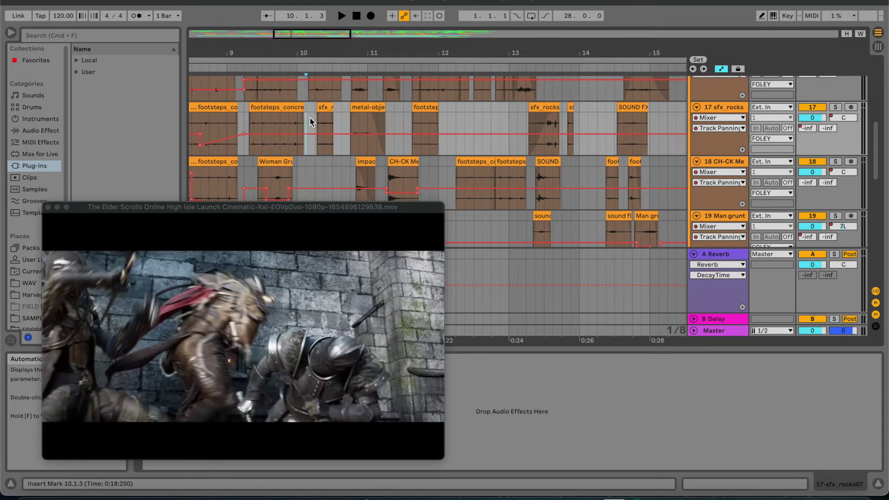
- Solo track 20 and audition its SOUND FX - Mediev clip against the video from 9.3.1, then stop playback
scroll(310, 122, down, 2)
scroll(310, 121, left, 3)
scroll(310, 122, down, 5)
scroll(309, 122, left, 1)
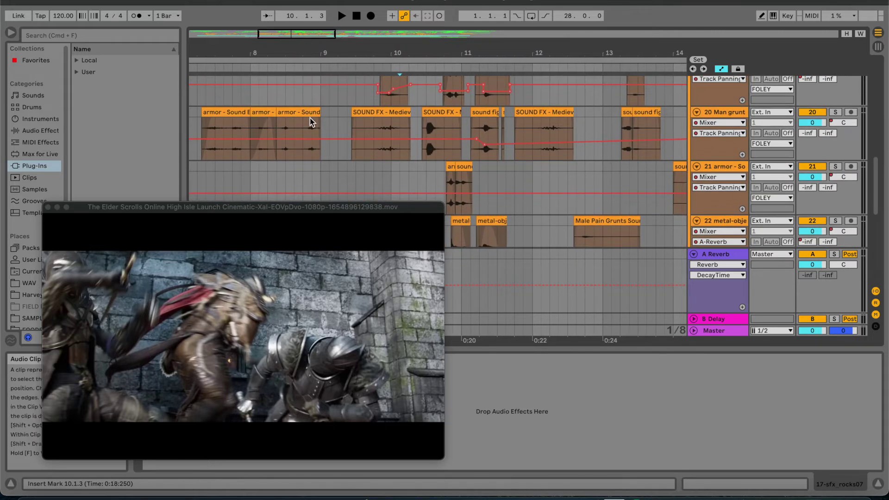
click(836, 113)
click(356, 127)
key(space)
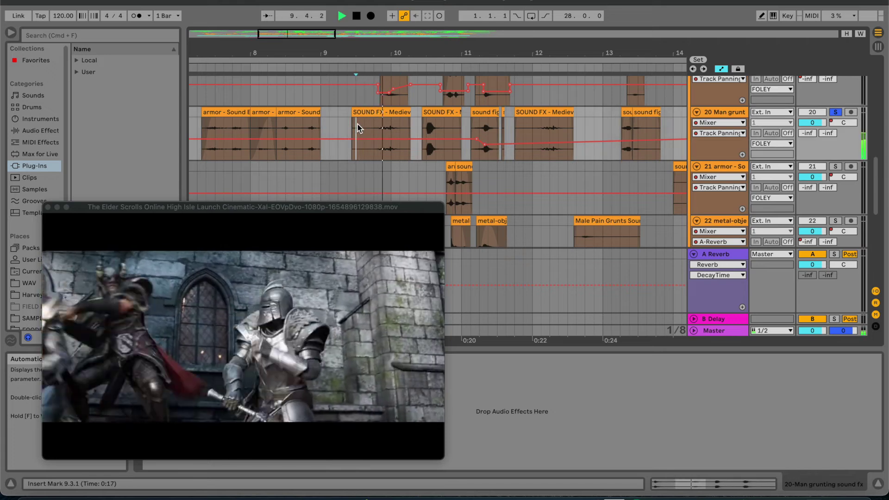
click(373, 132)
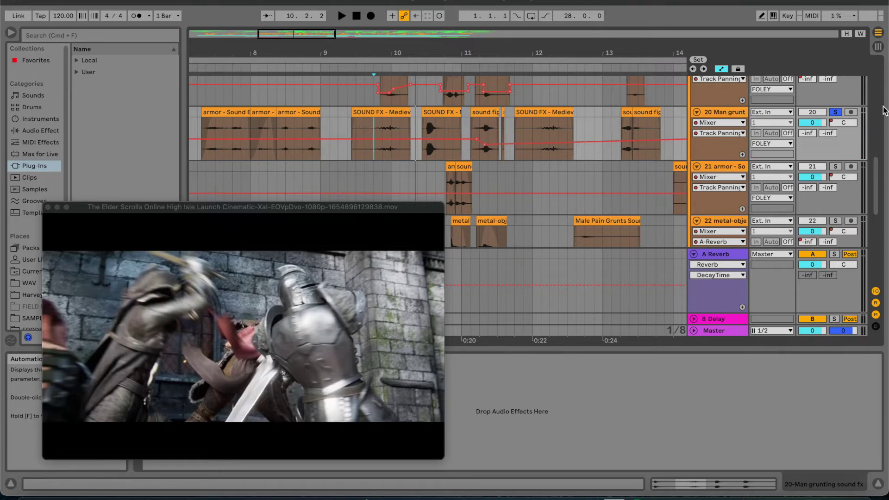
- Turn off track 20's solo, play all tracks together from 9.2.1, and stop playback
click(836, 113)
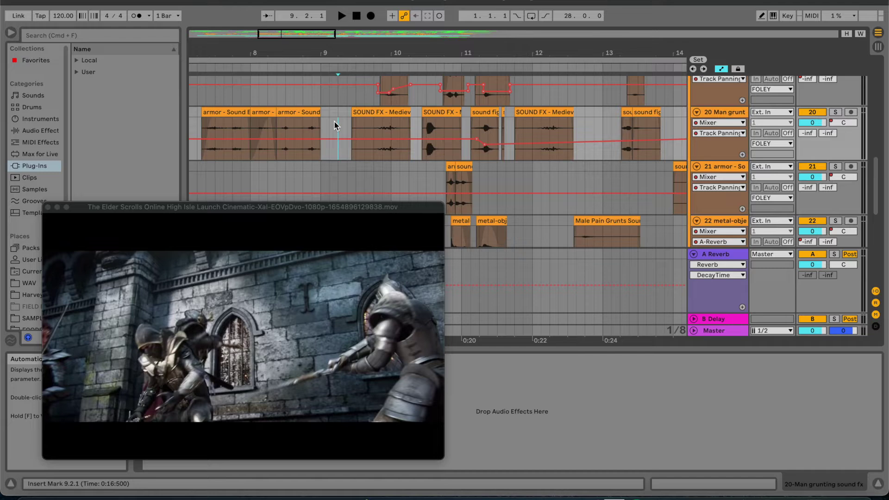
key(space)
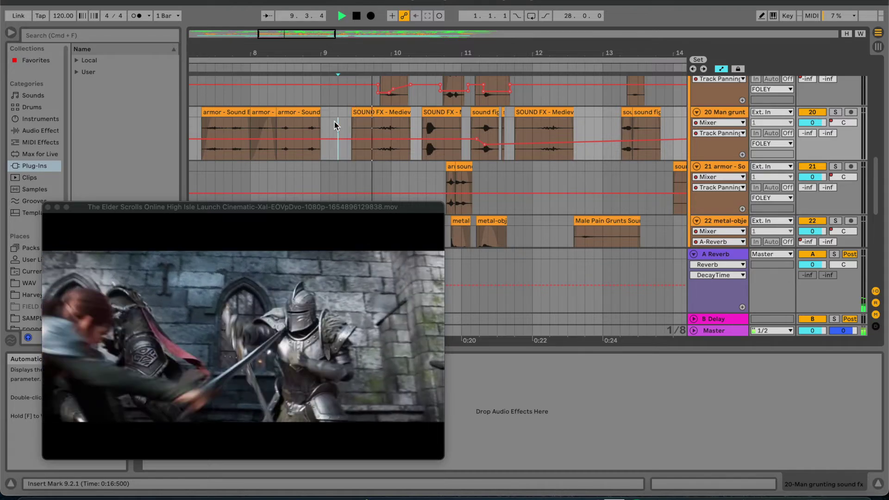
scroll(388, 128, up, 10)
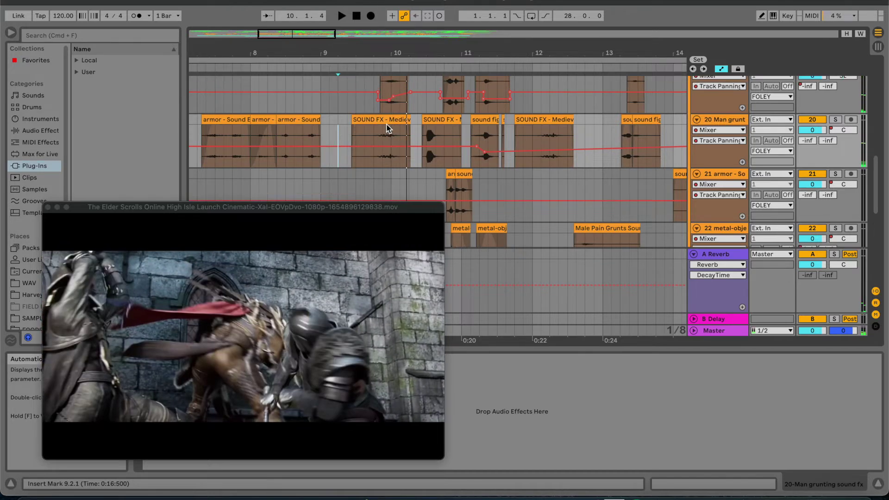
- Collapse the FOLEY group and expand the ATMOS group to show its atmos_wind01 tracks
scroll(388, 128, up, 10)
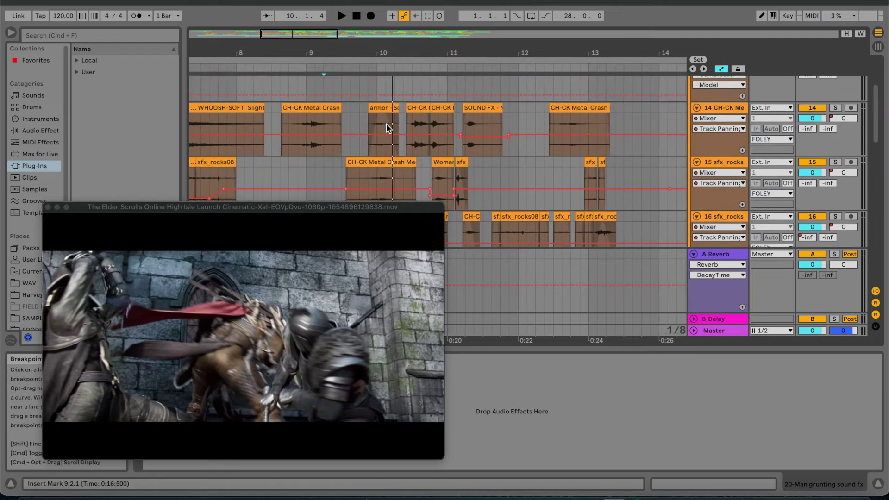
click(694, 145)
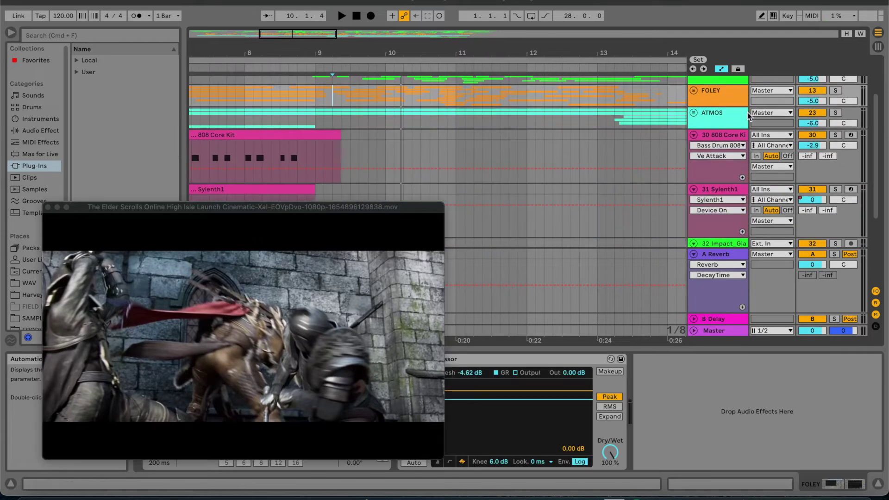
click(694, 113)
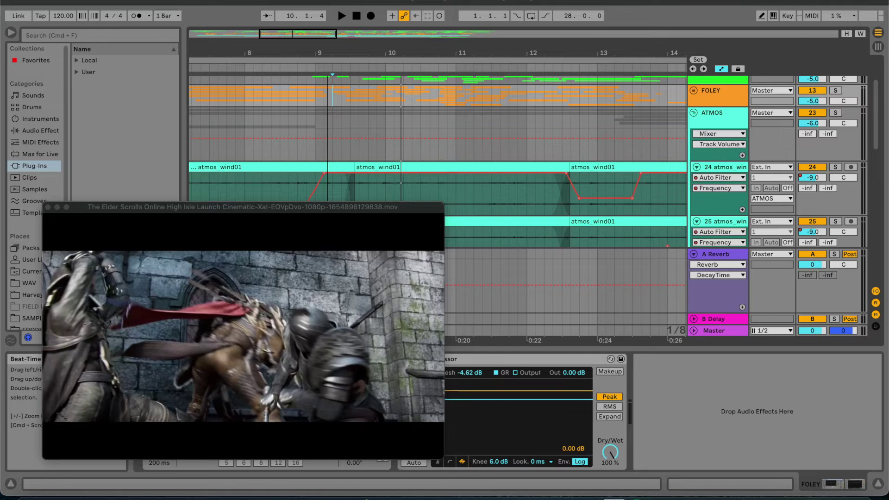
- Examine the Auto Filter Frequency automation along the atmos_wind01 clips on tracks 24 and 25
drag(327, 53, 263, 28)
scroll(257, 111, down, 3)
scroll(630, 144, up, 3)
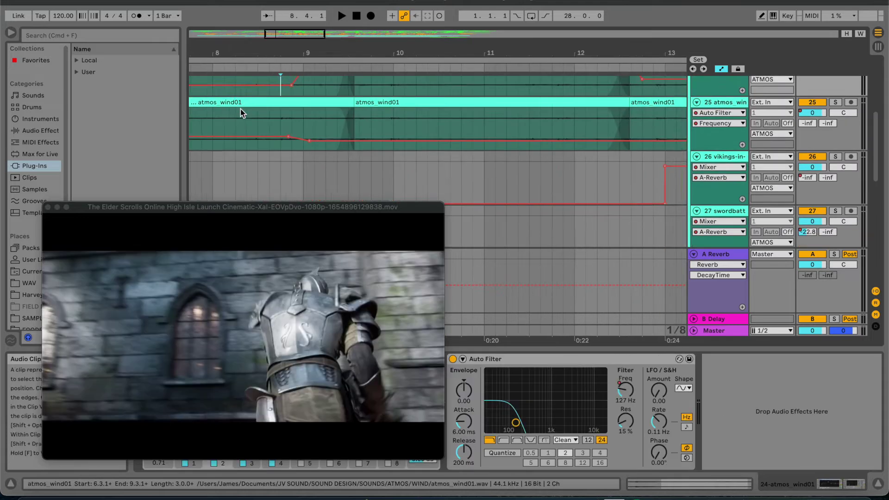
drag(240, 109, 295, 122)
scroll(241, 110, left, 5)
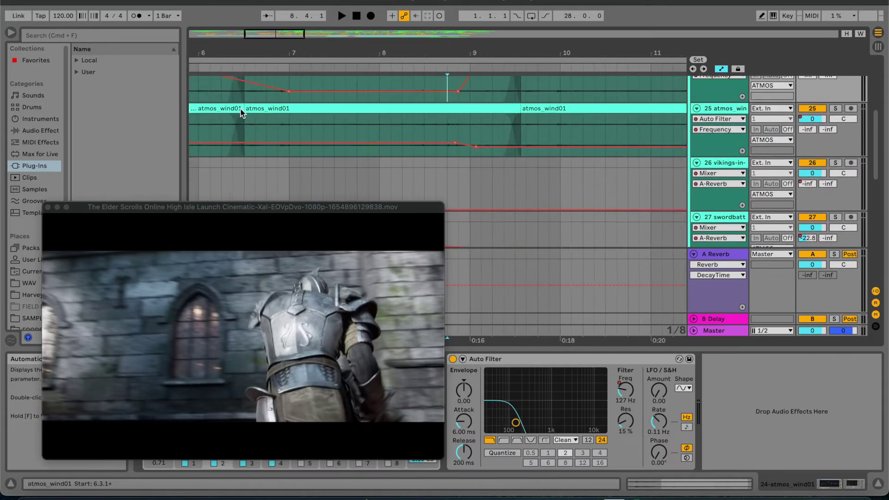
scroll(240, 110, up, 2)
scroll(240, 110, left, 8)
scroll(241, 110, down, 1)
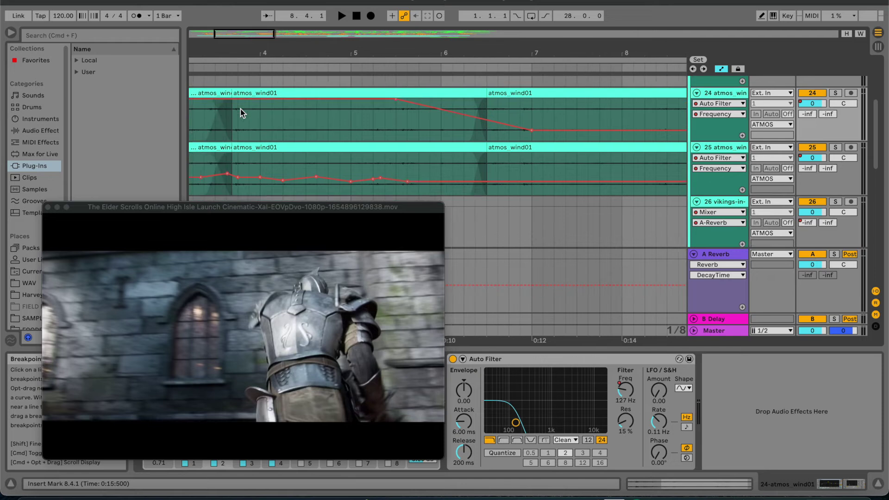
- Solo track 24 and audition its atmos_wind01 clips against the video from 3.1.1, then stop playback
click(220, 113)
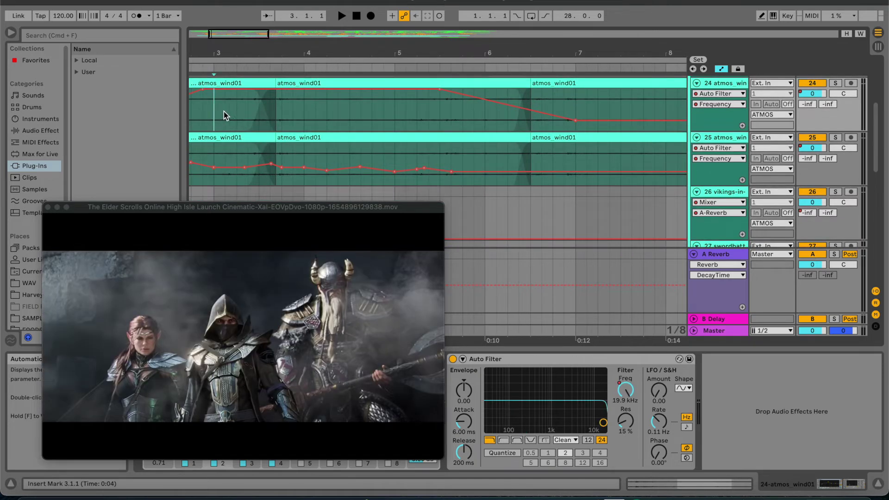
key(space)
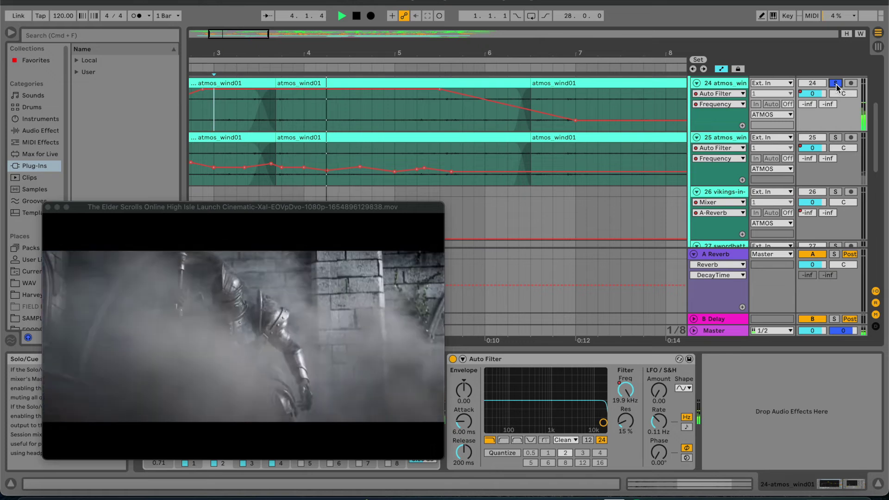
key(space)
- Solo track 25 and audition its atmos_wind01 clips from 2.3.1 and 3.1.3, moving the video window clear of both wind tracks
click(837, 139)
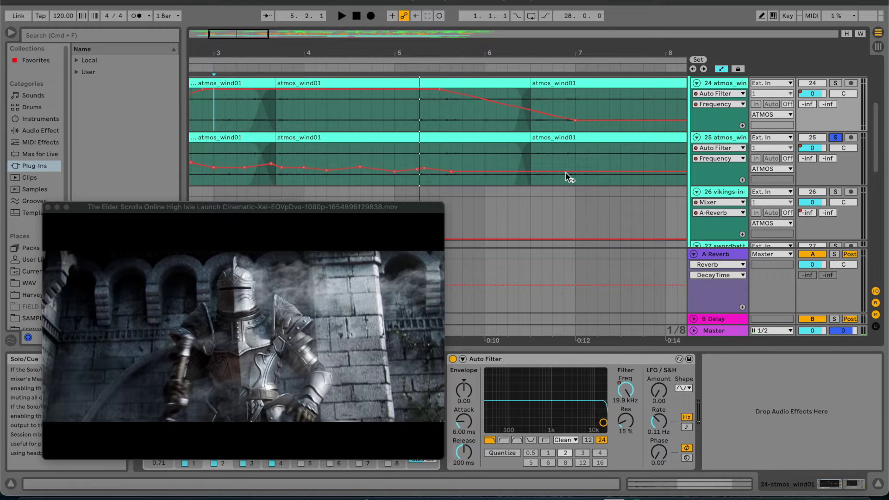
drag(375, 212, 635, 84)
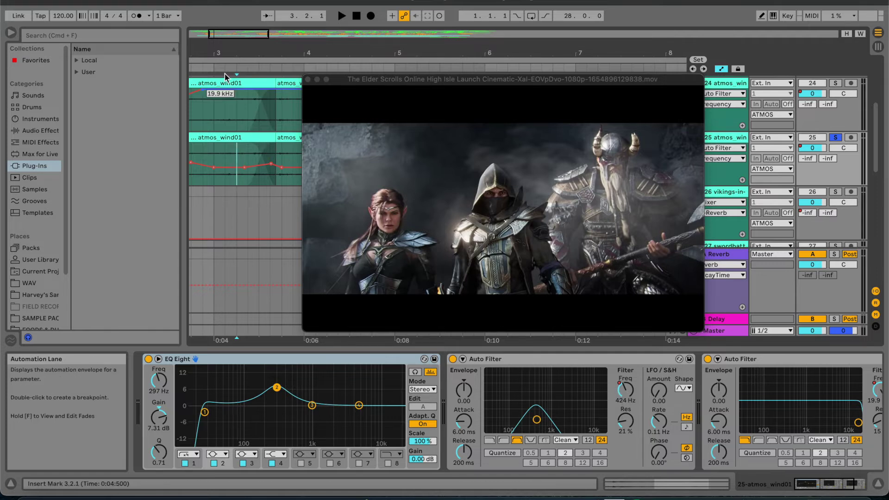
drag(215, 47, 286, 49)
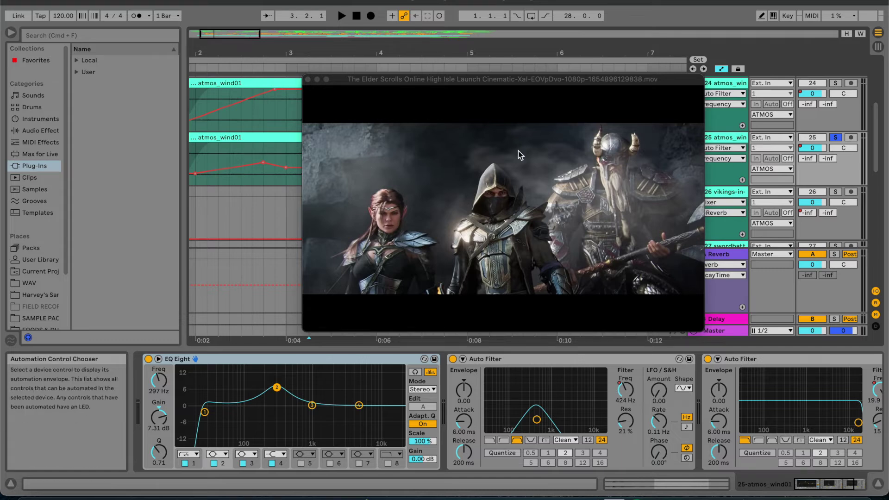
click(238, 153)
key(space)
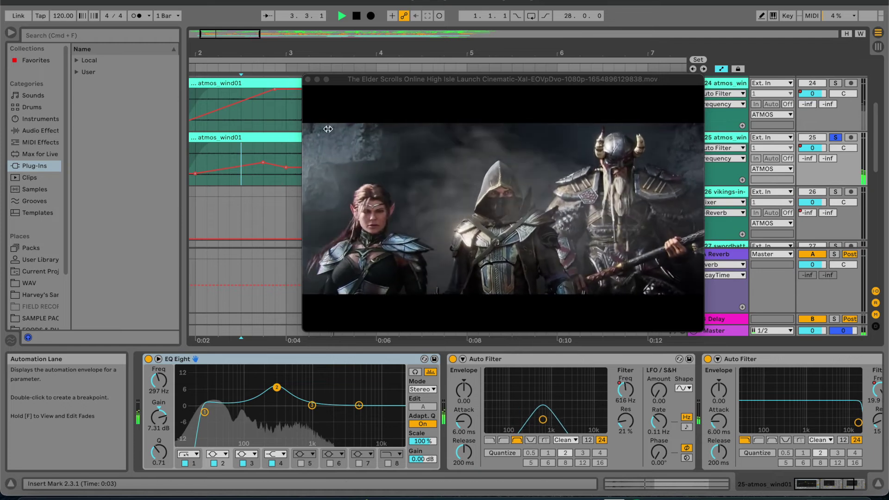
drag(438, 84, 280, 195)
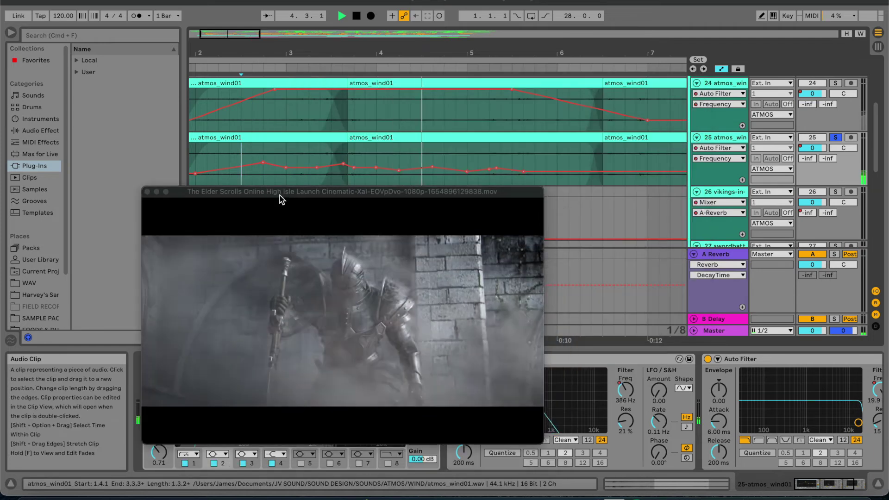
click(298, 149)
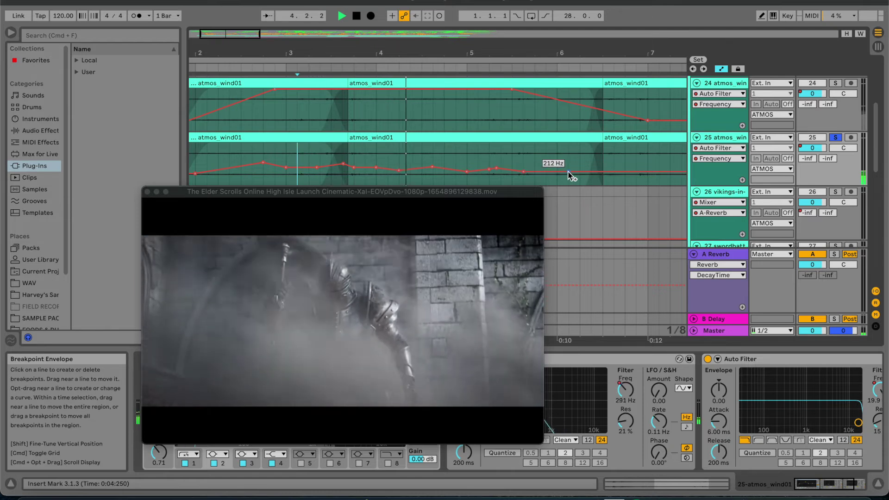
- Solo tracks 24 and 25 together and audition both winds against the video from 2.2.3, then stop playback
click(836, 138)
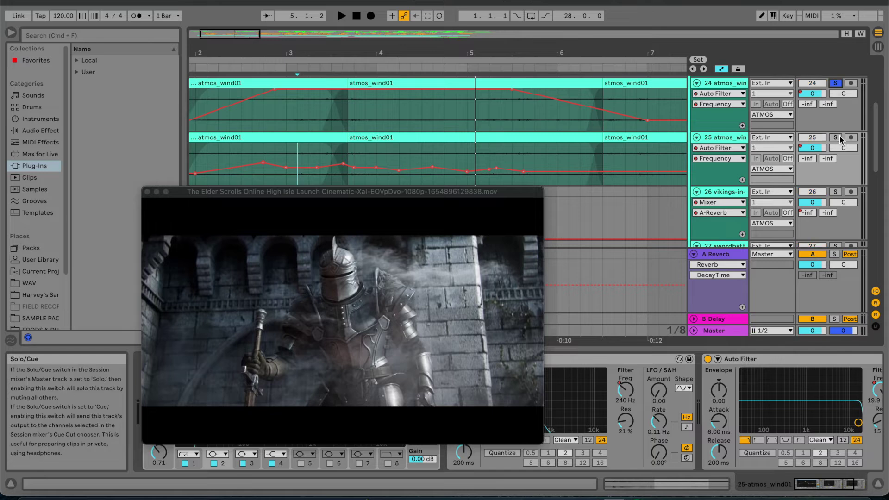
click(837, 138)
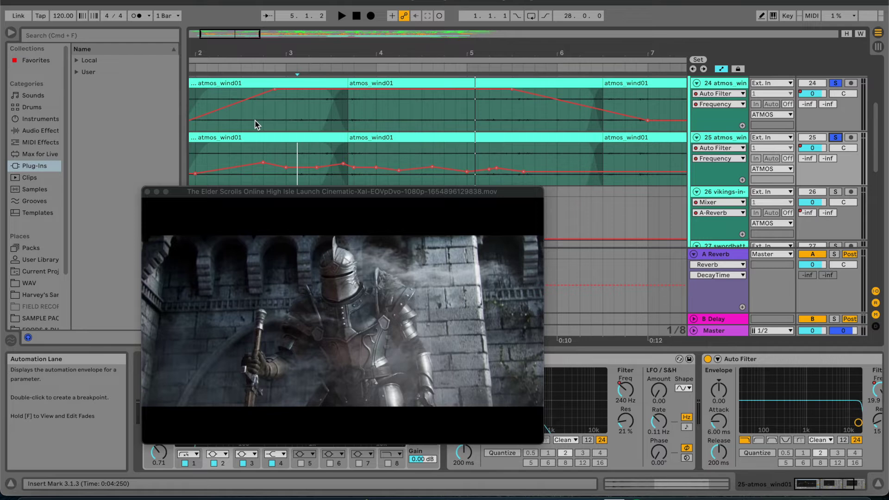
click(232, 153)
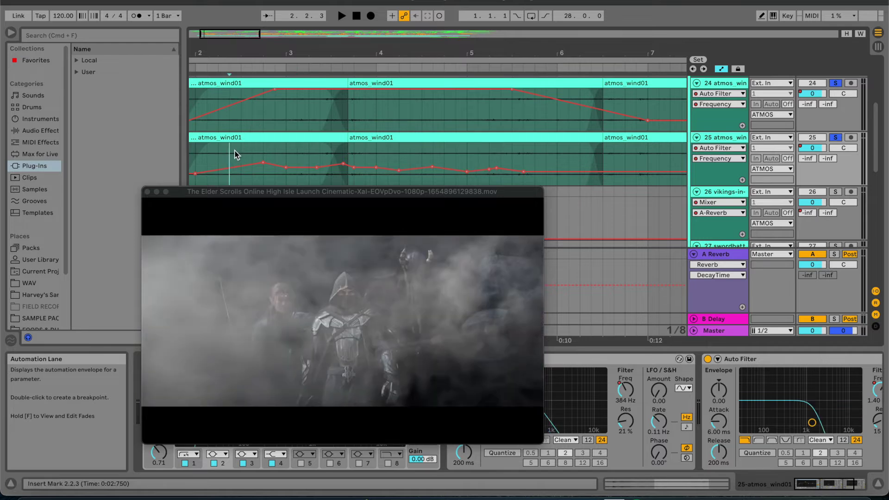
key(space)
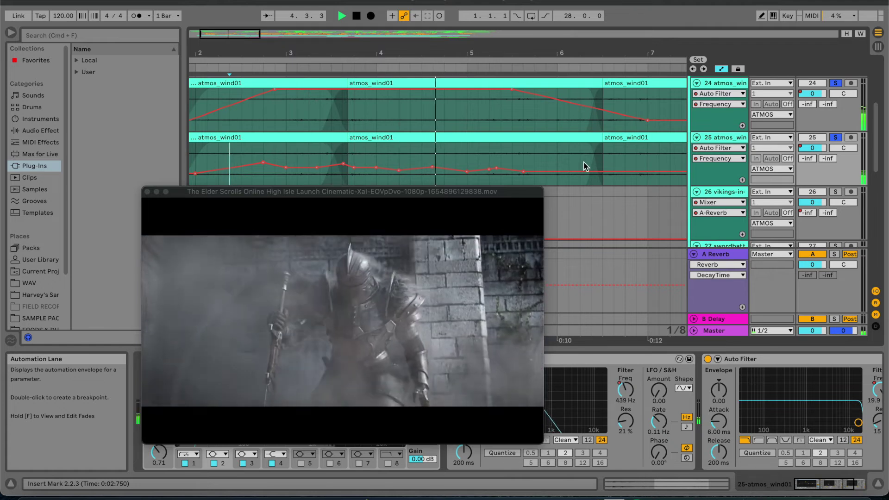
key(space)
- Examine the vikings-in-battle and swordbattle2 clips on tracks 26 to 28, and place the insert marker at 13.3.1 on track 27
scroll(586, 167, right, 2)
scroll(586, 167, right, 10)
scroll(586, 167, down, 5)
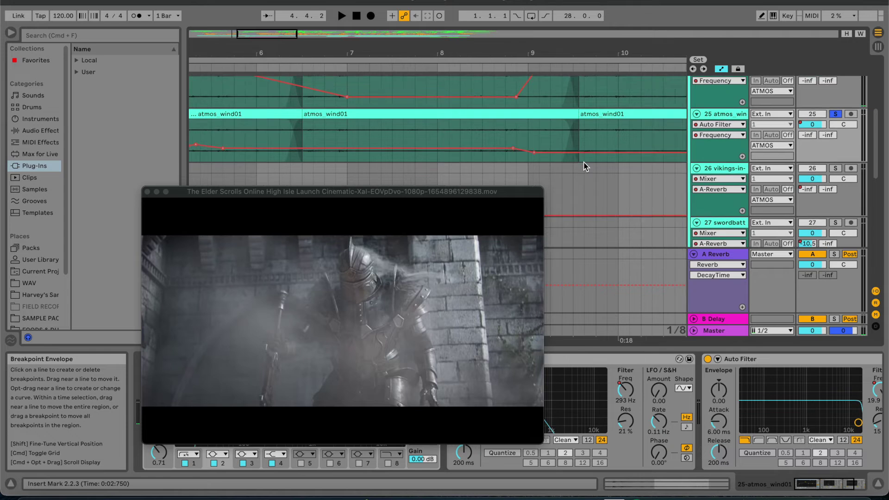
scroll(586, 167, right, 3)
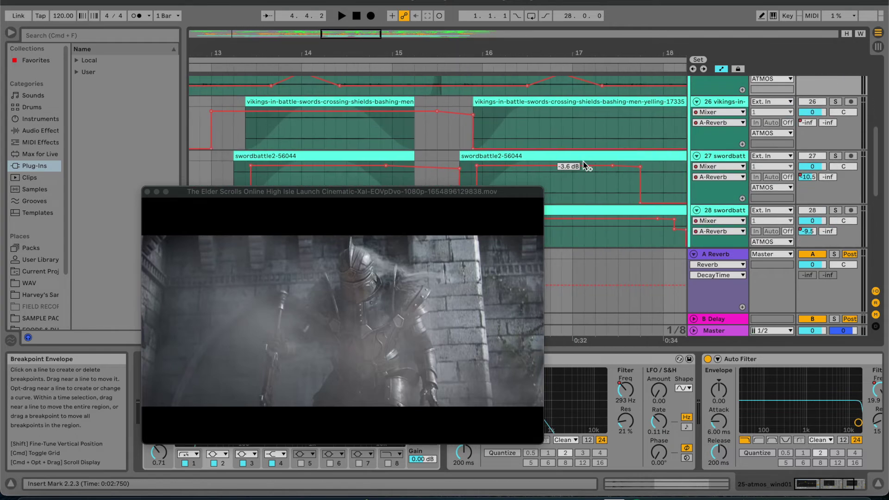
scroll(586, 166, down, 1)
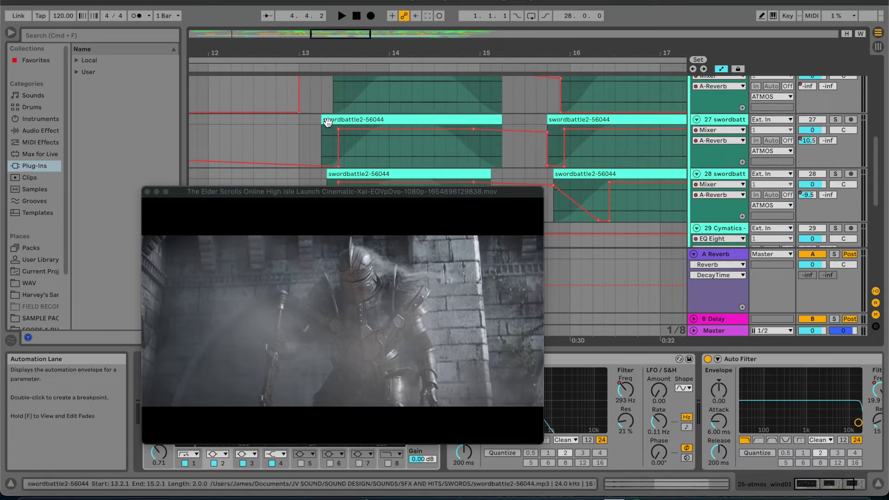
click(310, 142)
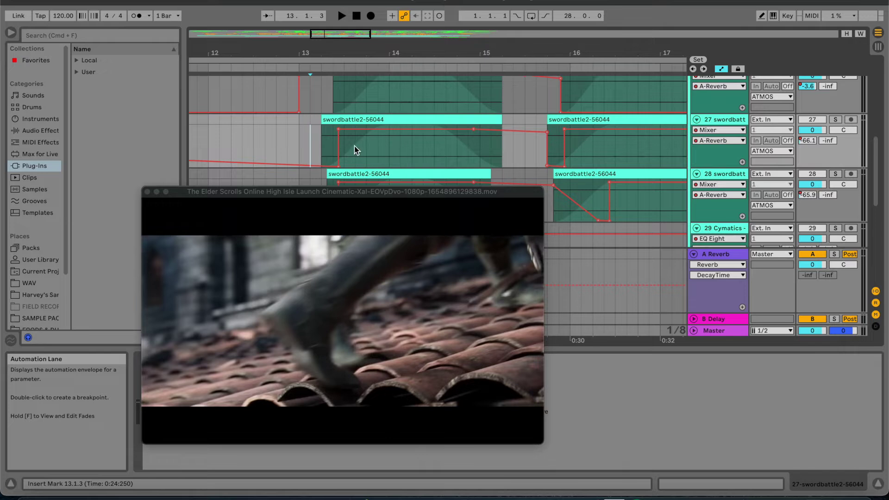
click(345, 146)
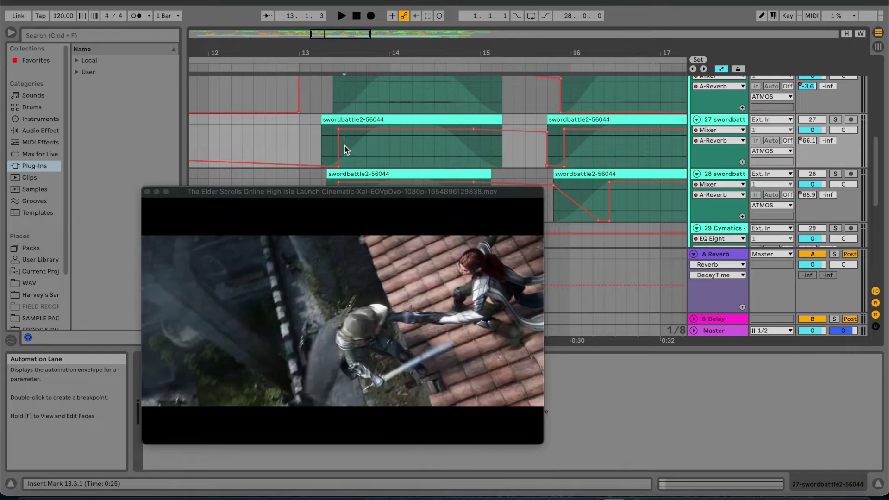
- Turn off the solo on wind track 25 so that all tracks are active, and return to the battle atmosphere tracks
scroll(475, 146, up, 3)
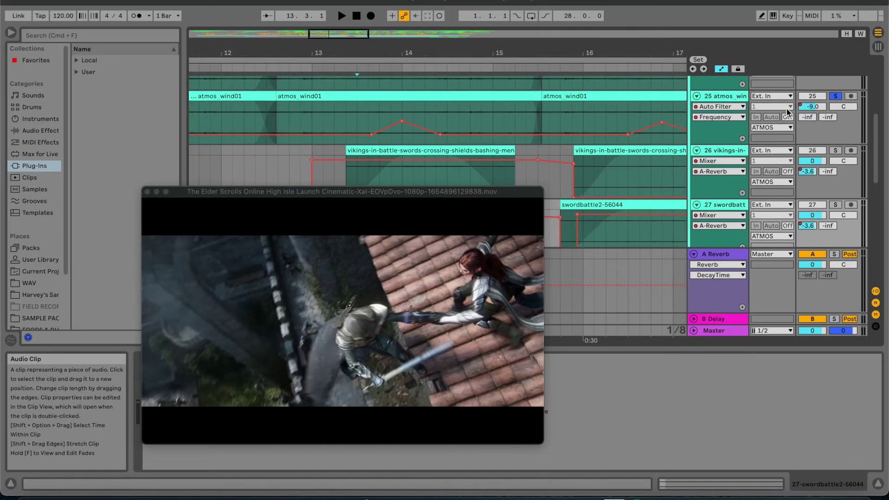
click(839, 96)
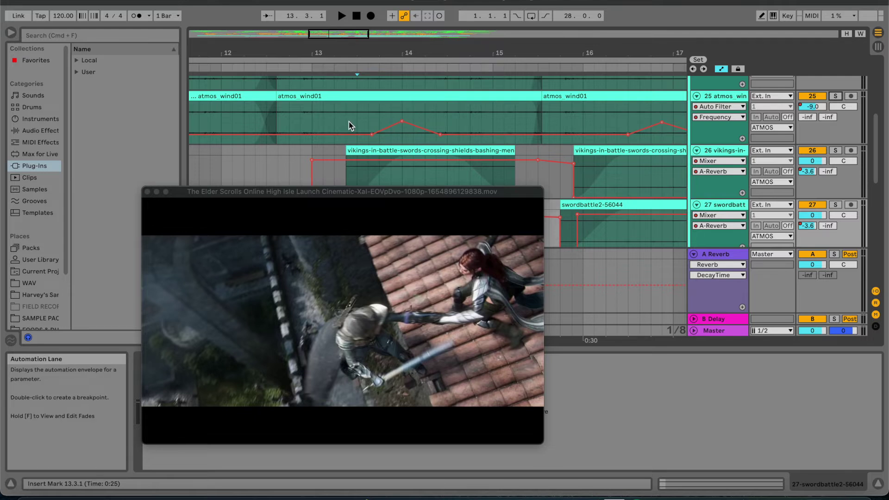
scroll(349, 121, down, 5)
click(312, 101)
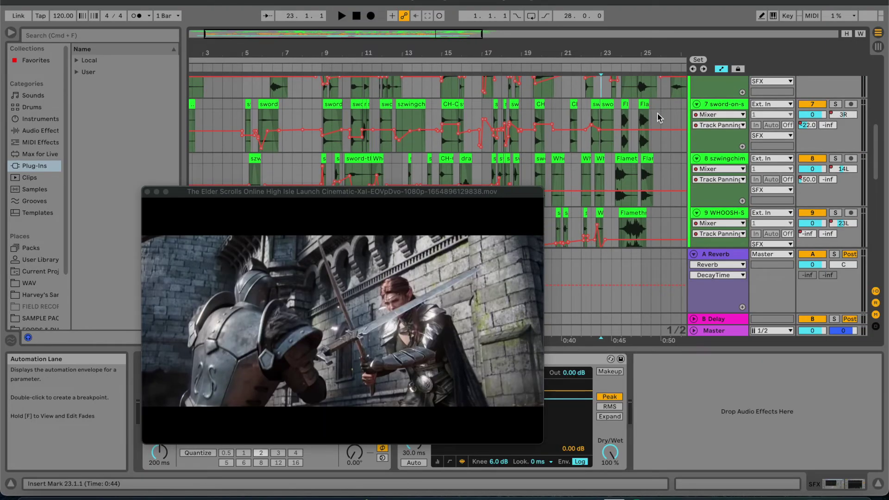
- Examine the clips and automation on SFX tracks 7 to 12, and place the insert marker at 19.3.1 on track 12
scroll(660, 118, down, 5)
scroll(660, 118, right, 2)
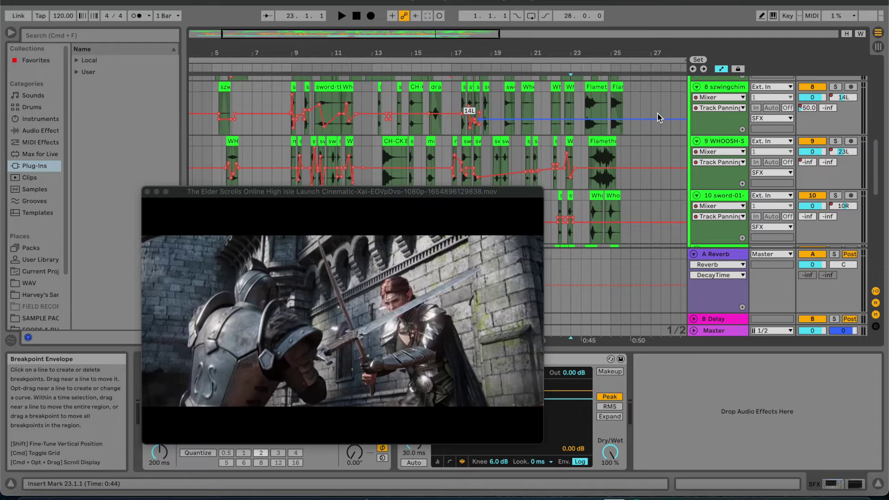
scroll(556, 103, down, 3)
scroll(551, 103, left, 2)
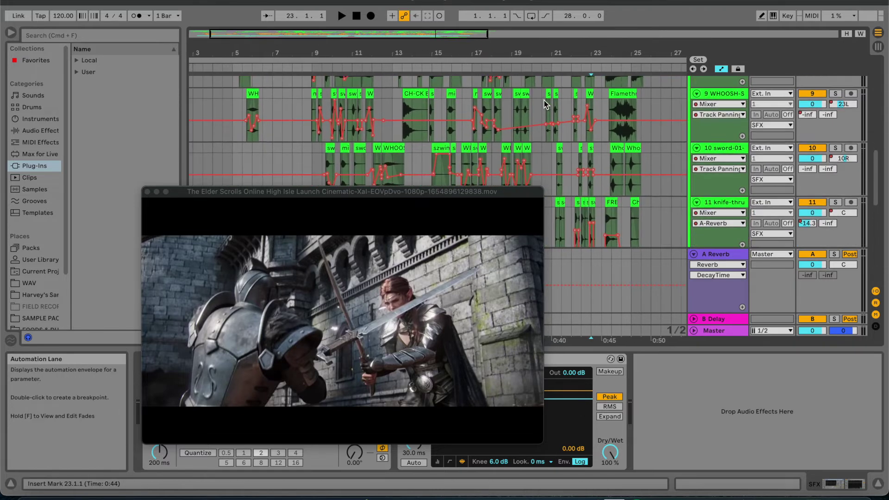
scroll(545, 103, down, 5)
scroll(545, 103, right, 2)
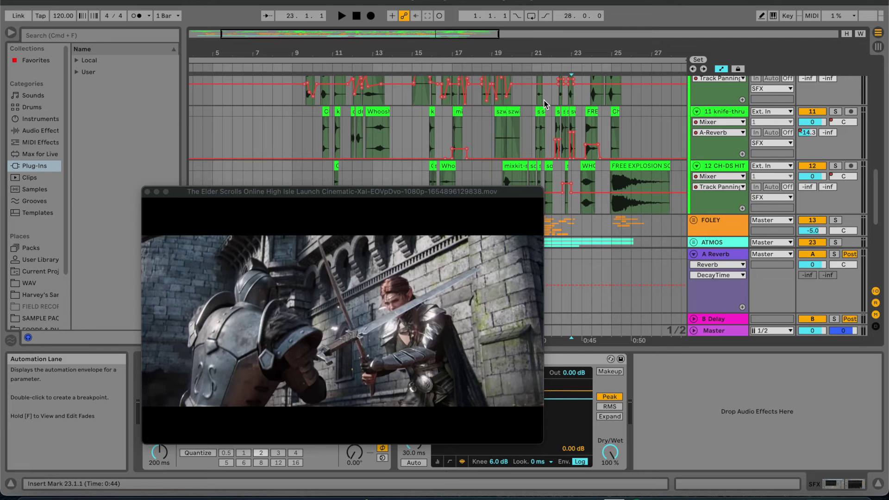
scroll(545, 103, down, 5)
scroll(545, 103, right, 1)
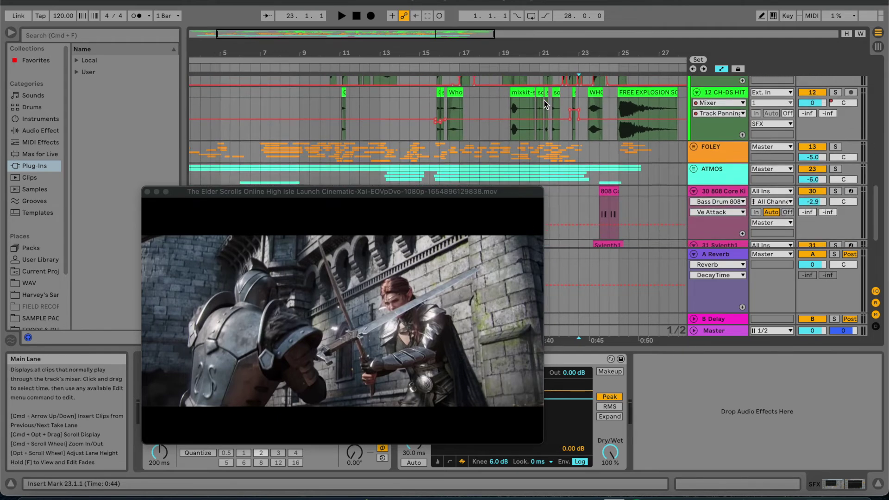
scroll(545, 102, up, 1)
scroll(543, 101, left, 1)
drag(535, 52, 535, 90)
click(457, 122)
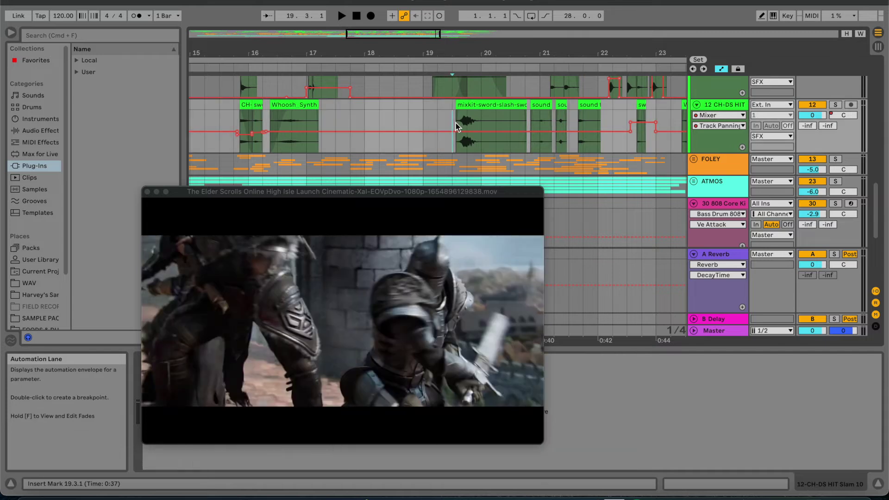
- Examine the sword, whoosh and explosion clips on tracks 11 and 12 from bar 19 onward, and place the insert marker at 18.3.1 on track 11
scroll(456, 123, up, 4)
scroll(455, 124, right, 2)
scroll(456, 123, right, 3)
scroll(455, 123, up, 1)
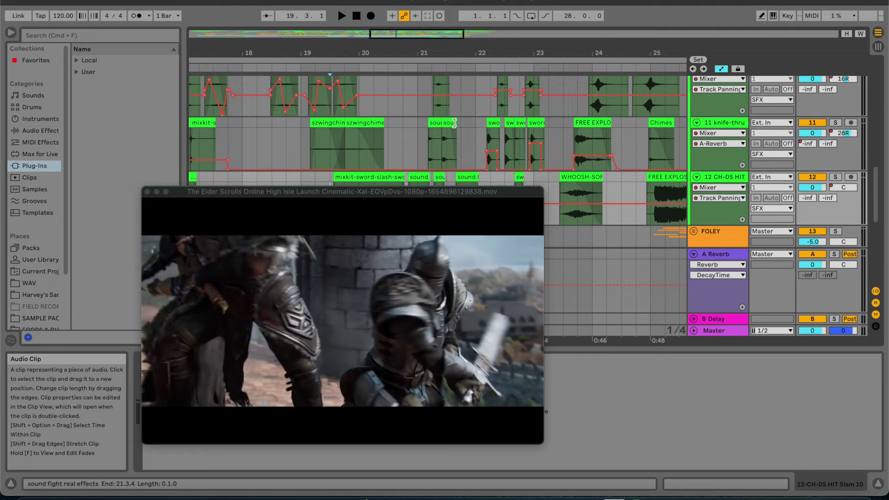
scroll(454, 123, down, 2)
scroll(454, 123, right, 3)
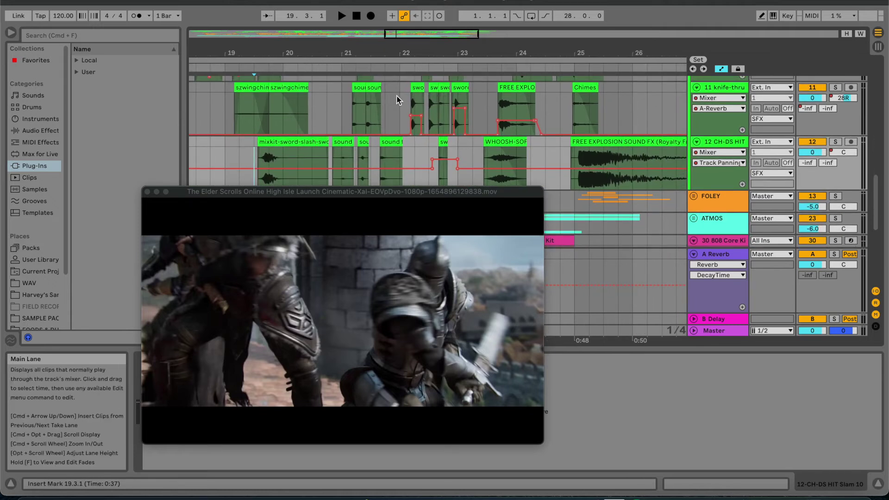
scroll(400, 98, up, 2)
scroll(400, 98, right, 1)
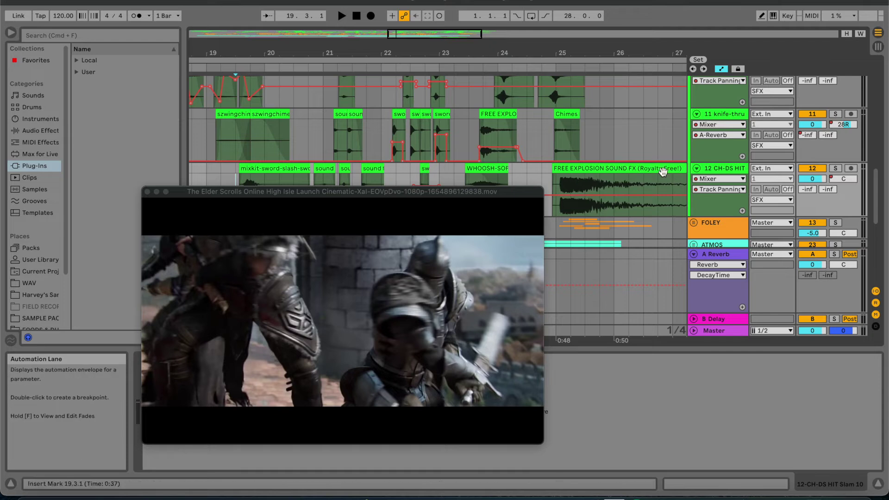
drag(425, 55, 425, 47)
click(341, 132)
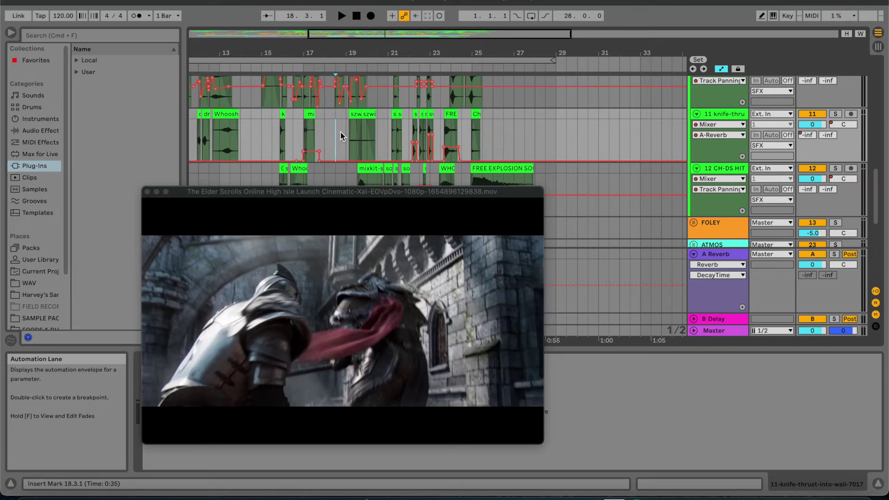
- Review the clips and Track Panning automation on the SFX tracks from track 10 back up to track 4
scroll(435, 116, up, 5)
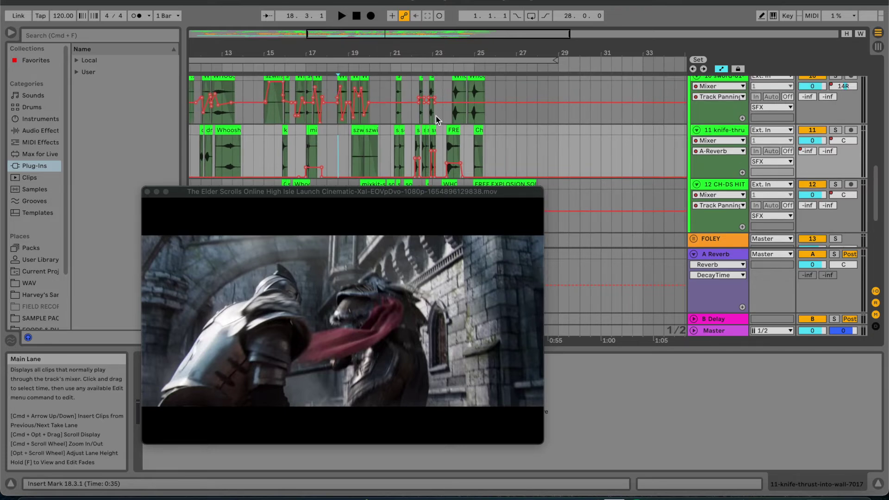
scroll(436, 116, up, 3)
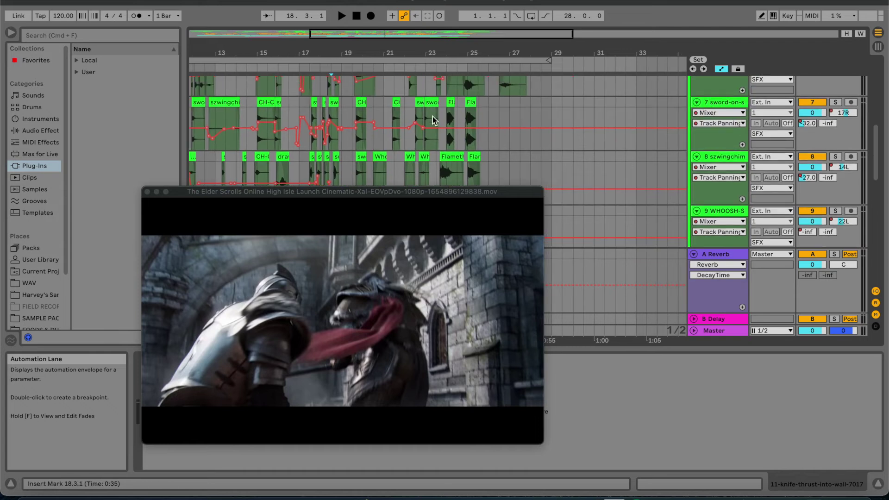
scroll(430, 93, up, 3)
scroll(430, 95, up, 5)
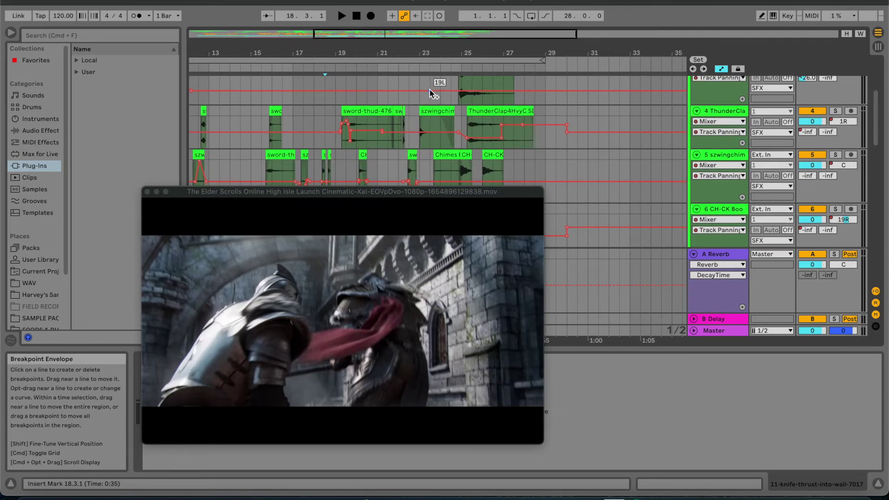
- Play the full mix with the video from 23.3.1 to the end of the cinematic
click(439, 156)
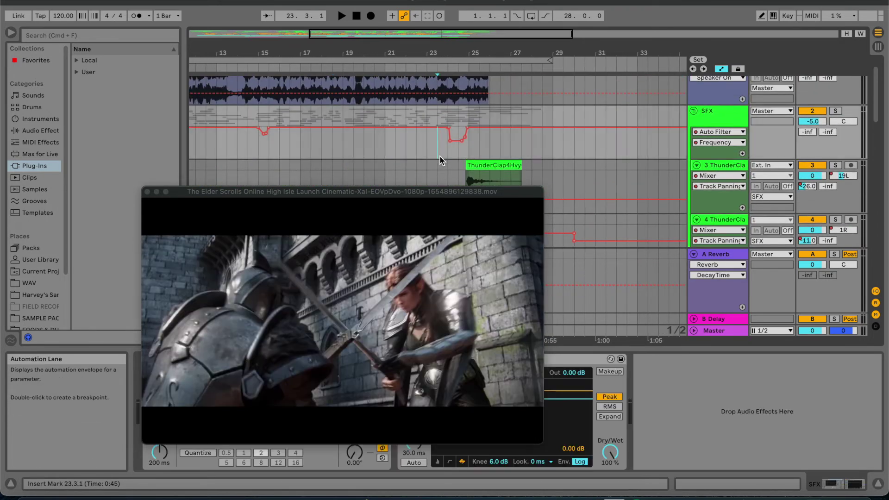
key(space)
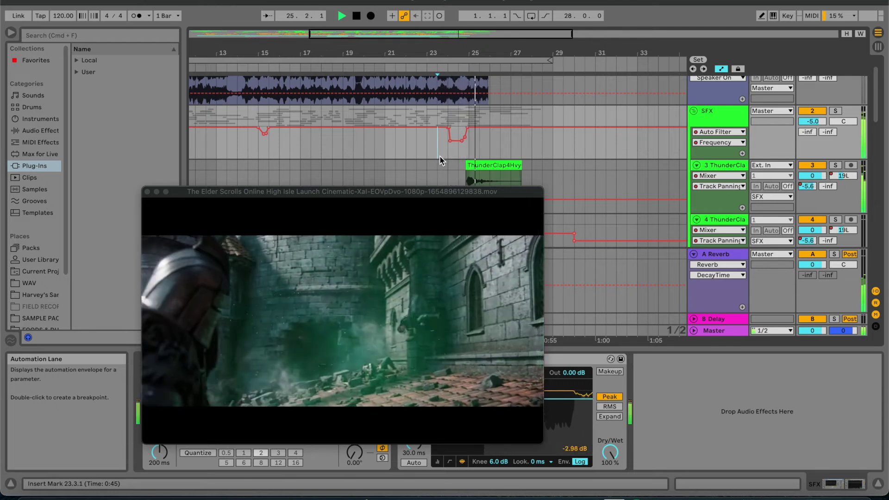
key(space)
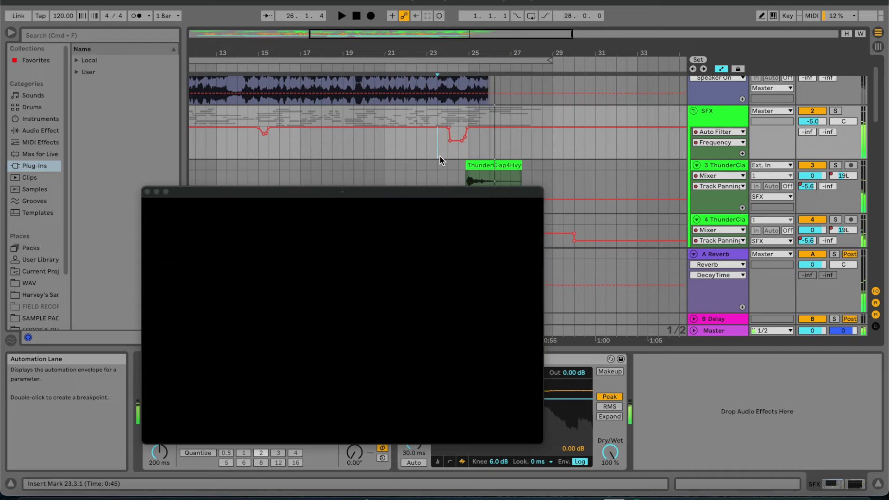
- Solo SFX track 8 and audition its Flamethrower Single Medium Burst clip from 23.3.3
scroll(454, 139, down, 10)
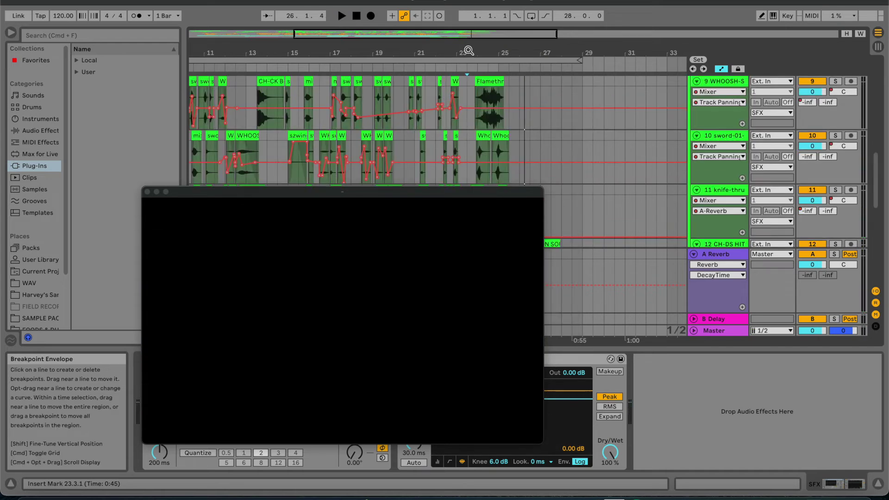
scroll(469, 104, up, 5)
scroll(454, 128, up, 3)
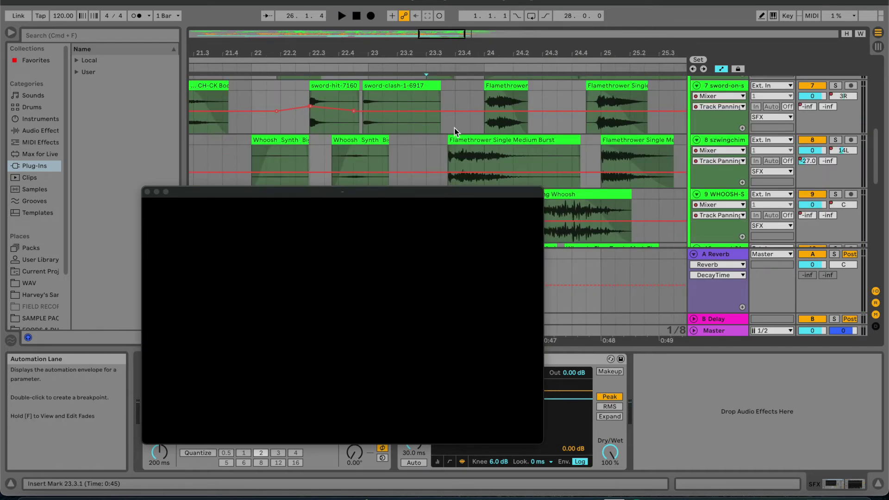
scroll(454, 128, down, 1)
click(446, 138)
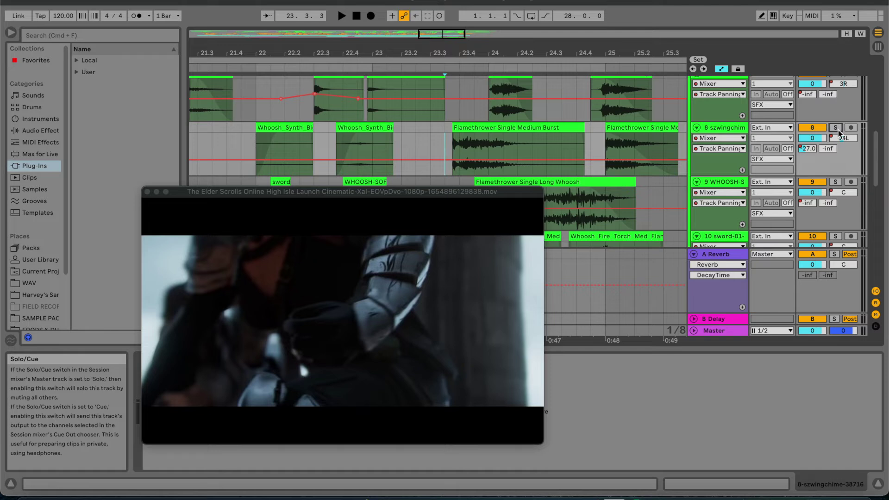
key(space)
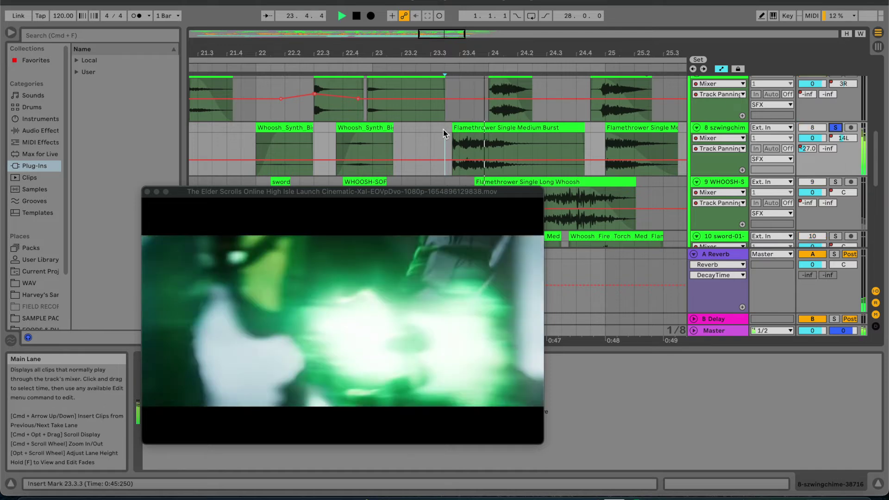
key(space)
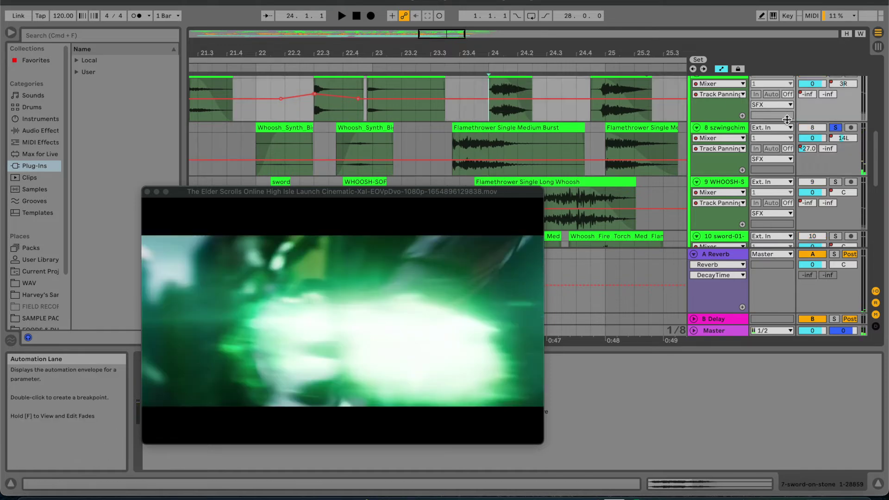
- Solo SFX track 7 instead and audition its short Flamethrower clip from 24.1.1
scroll(841, 78, up, 2)
click(836, 95)
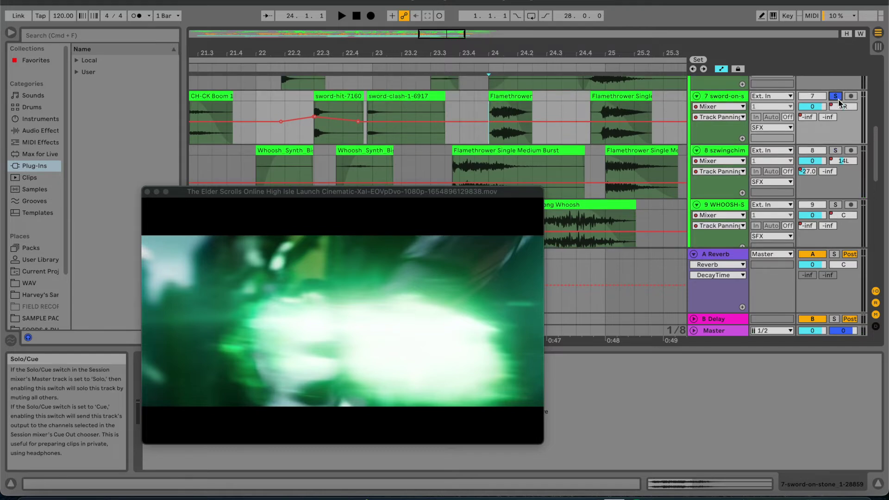
key(space)
key(space)
- Move the video window clear of the SFX group's filter frequency automation, and audition the group in solo from 23.3.3
scroll(491, 156, up, 10)
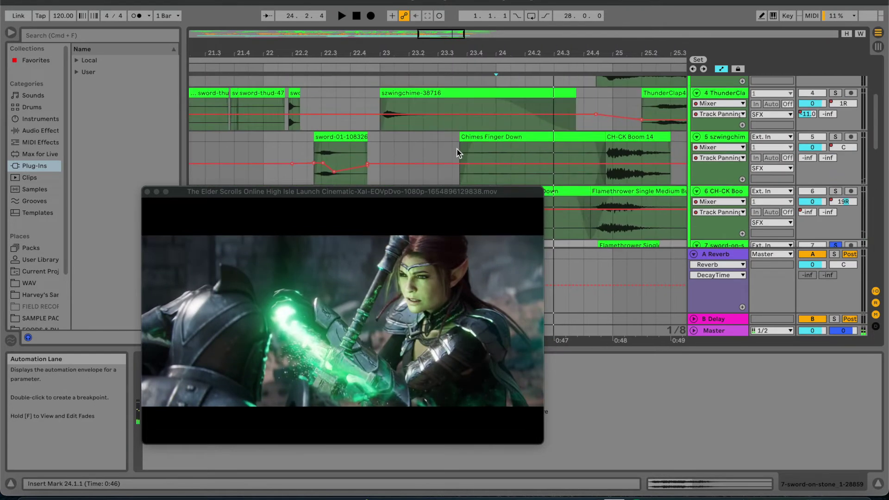
click(504, 162)
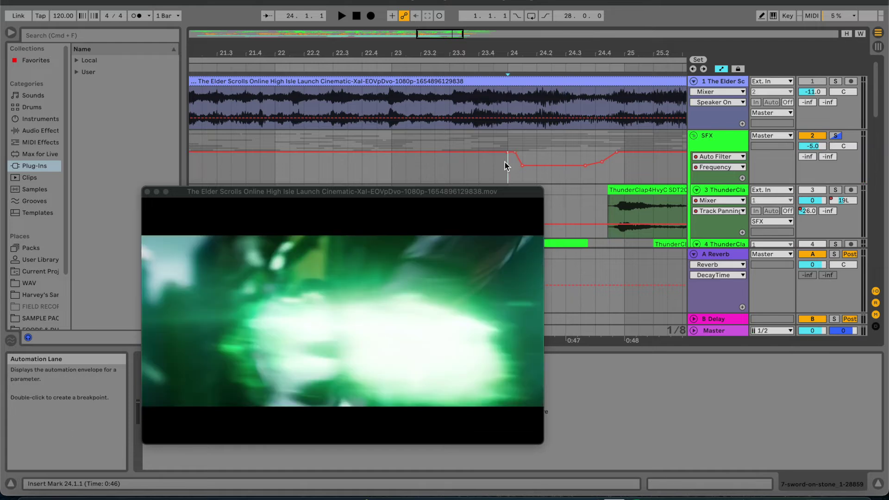
drag(445, 194, 321, 93)
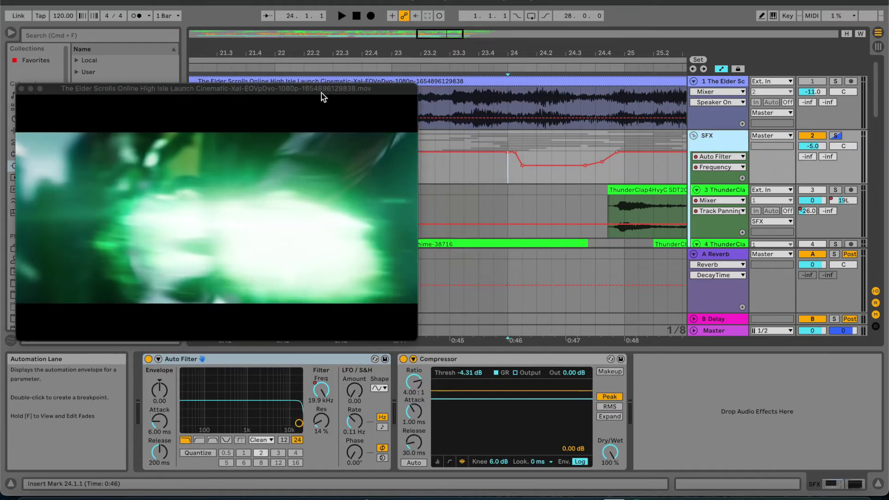
click(479, 168)
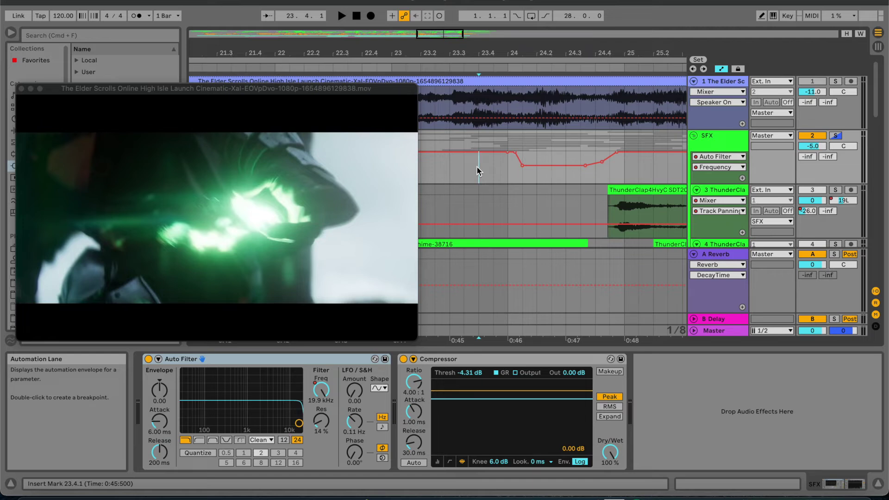
click(469, 170)
key(space)
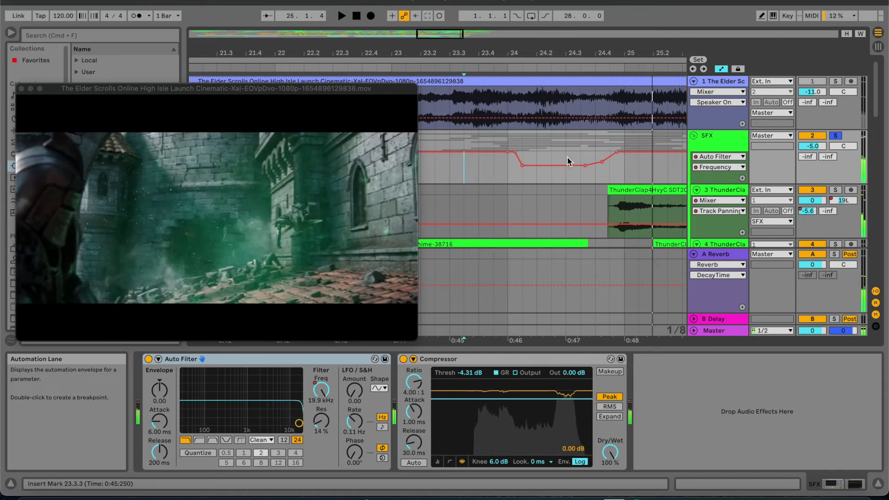
- Review the magic clips on SFX tracks 5 to 12, and audition track 5's Chimes Finger Down clip in solo from 23.3.3
scroll(574, 185, down, 5)
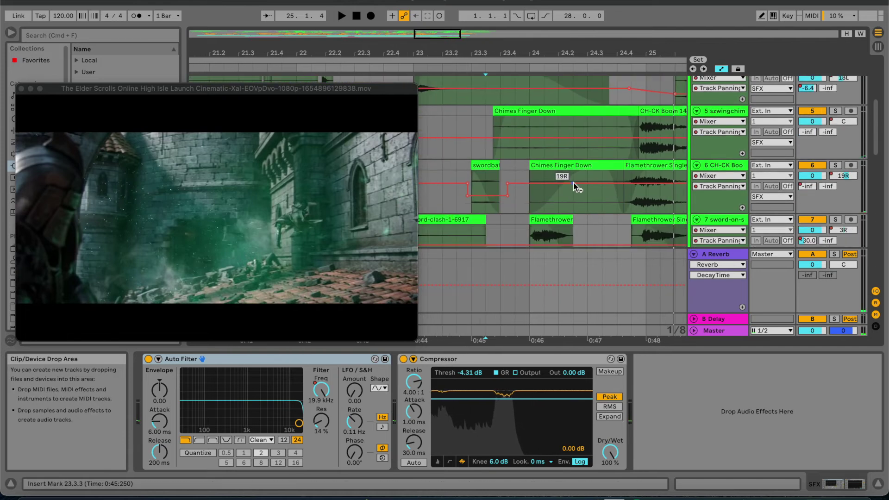
scroll(574, 184, down, 10)
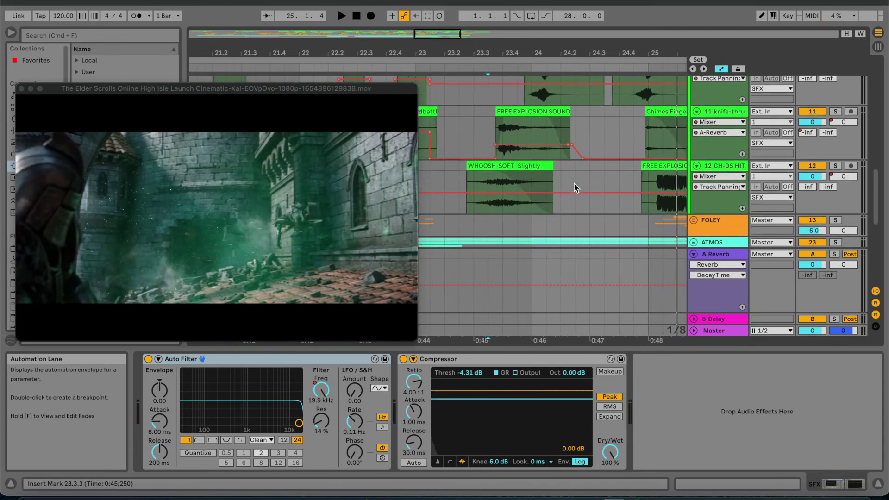
scroll(574, 184, down, 3)
scroll(574, 185, up, 8)
scroll(574, 184, up, 5)
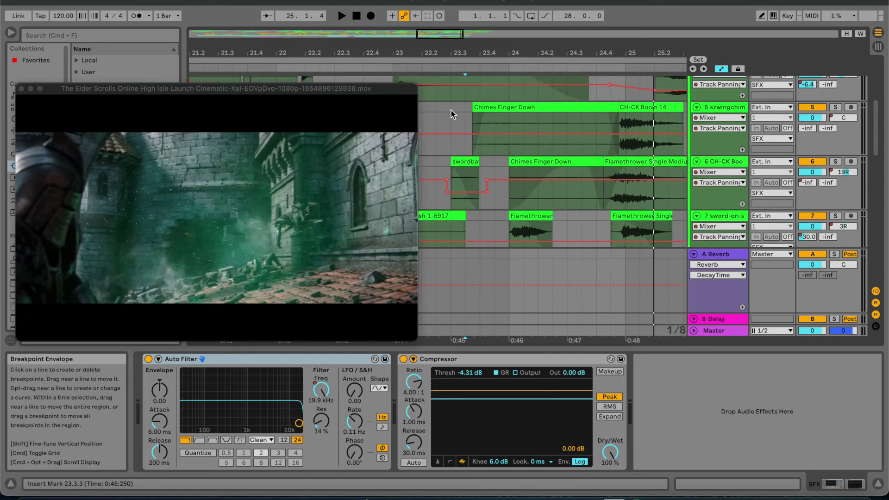
click(467, 120)
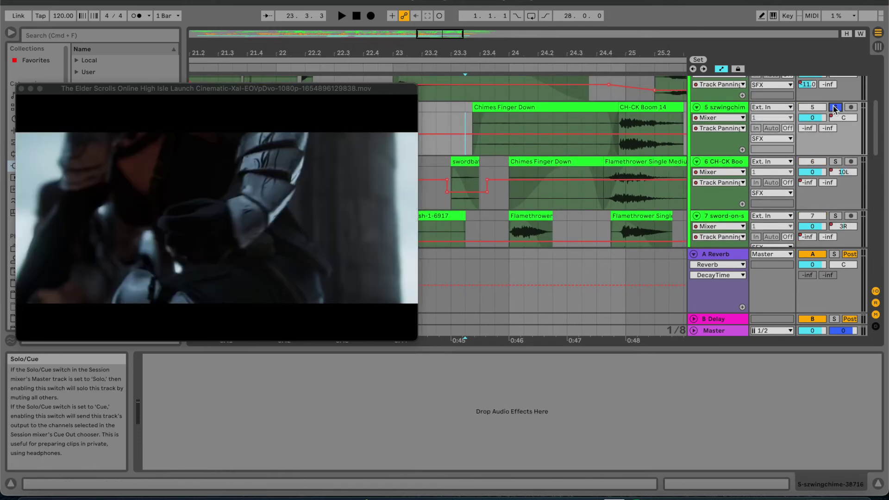
key(space)
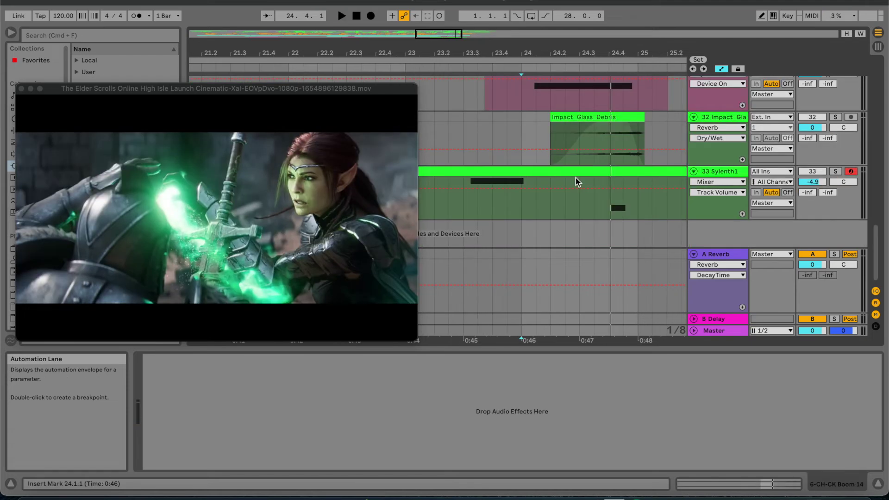
- Solo track 32 and audition its Impact Glass Debris clip with the video from 24.2.1
scroll(579, 176, left, 1)
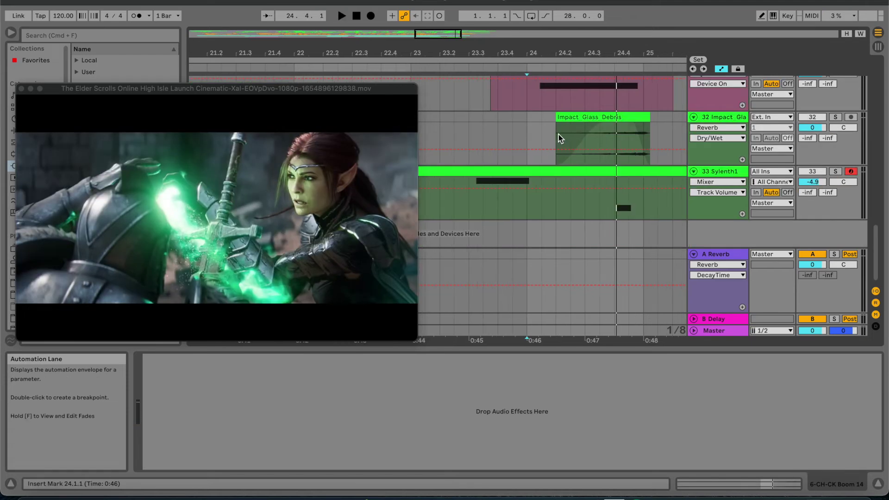
click(558, 135)
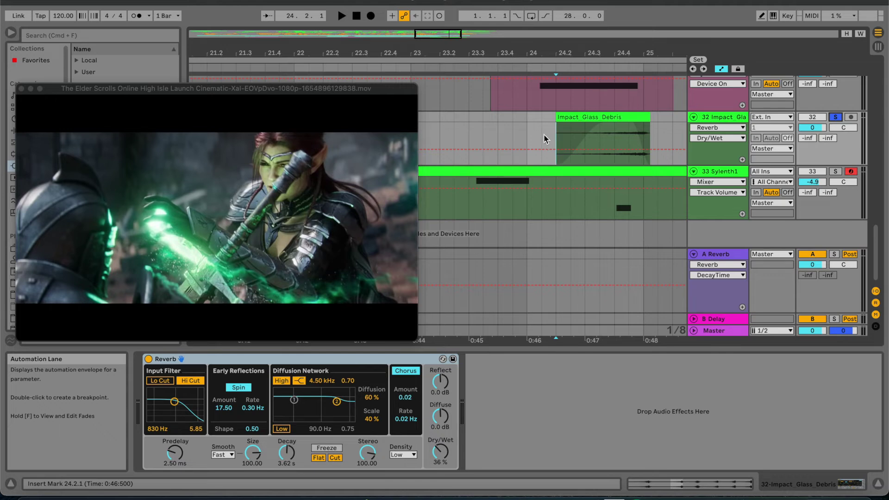
key(space)
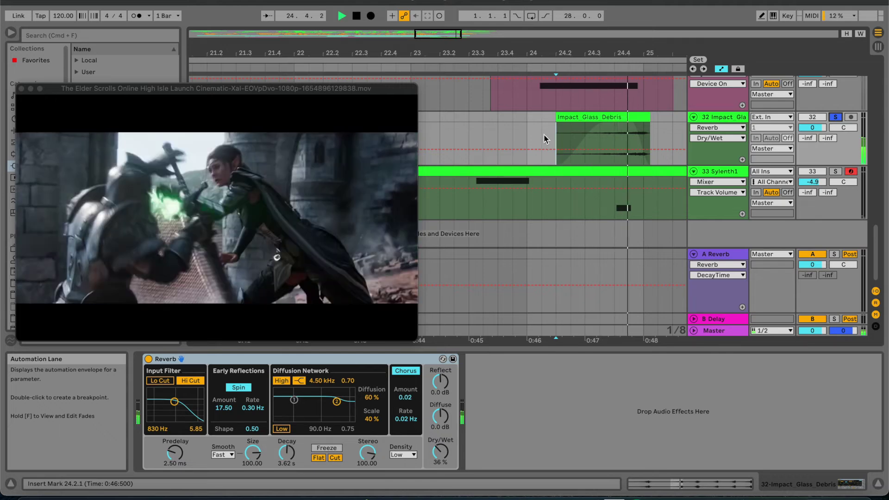
key(space)
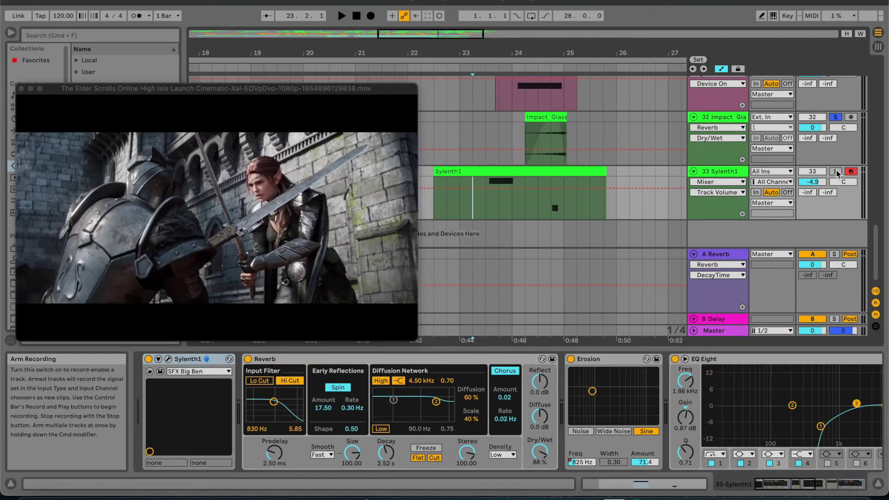
- Solo Sylenth1 track 33 instead and audition its clip with the video from 23.2.1
click(834, 173)
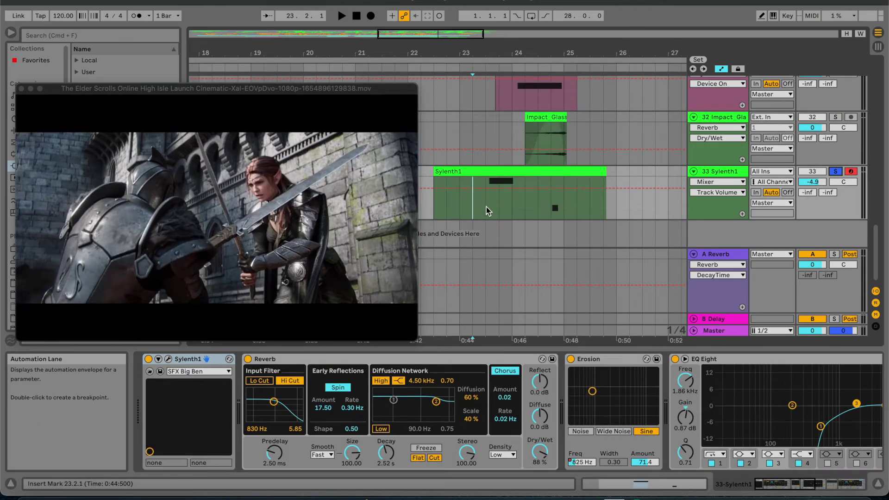
click(485, 206)
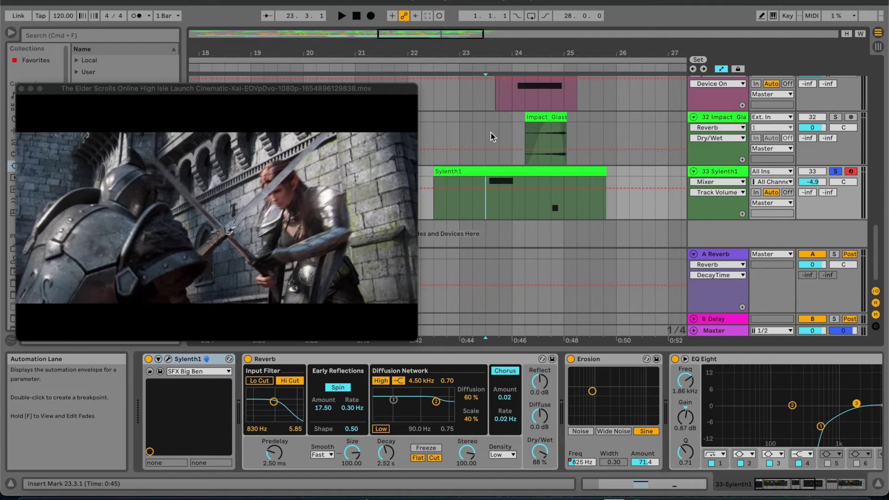
click(476, 201)
key(space)
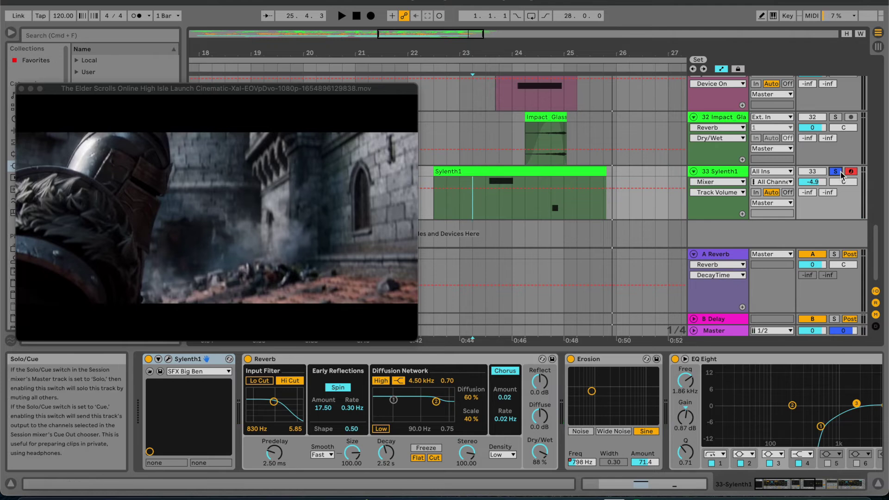
- Collapse the SFX group and play the full mix of the magic explosion from 23.2.1
scroll(565, 143, up, 15)
scroll(566, 143, up, 8)
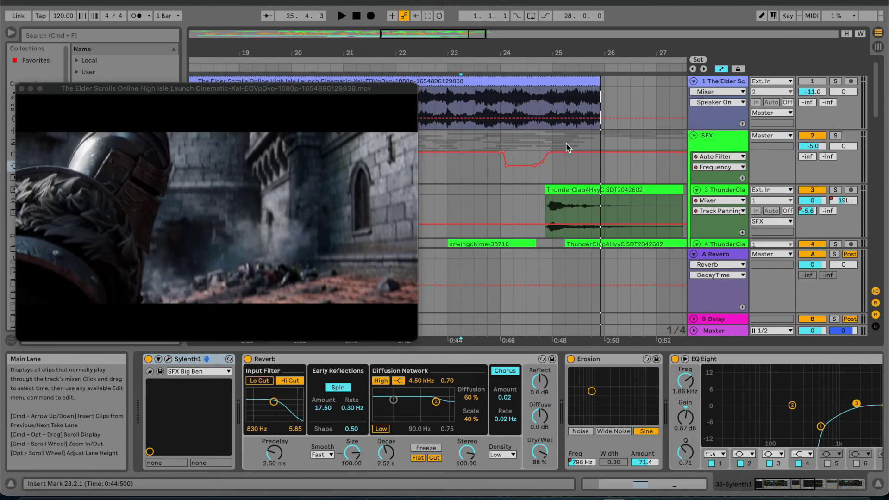
click(694, 135)
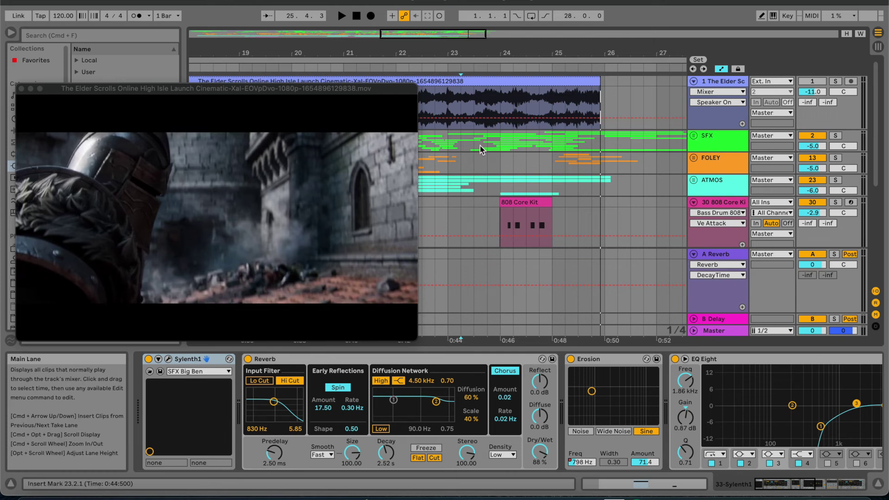
click(492, 142)
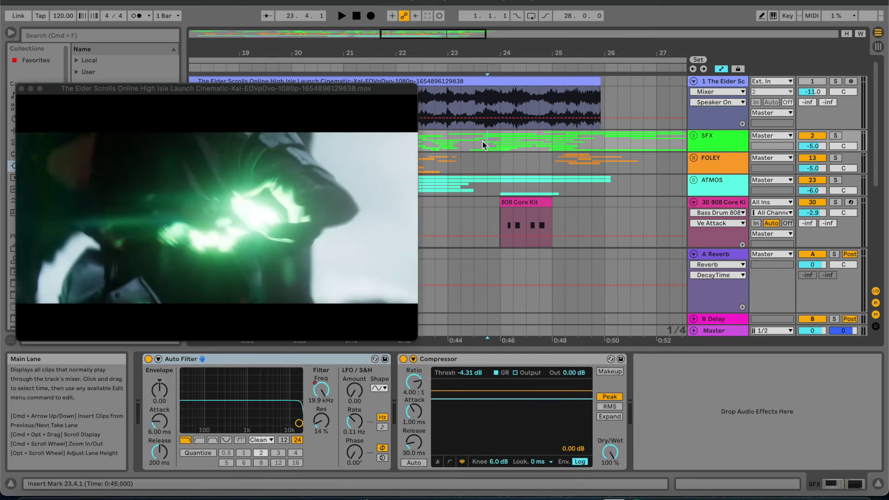
click(462, 143)
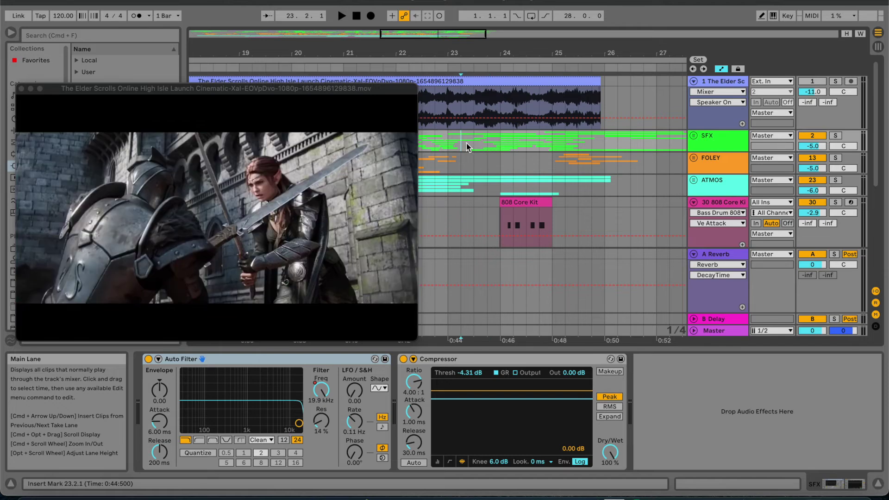
key(space)
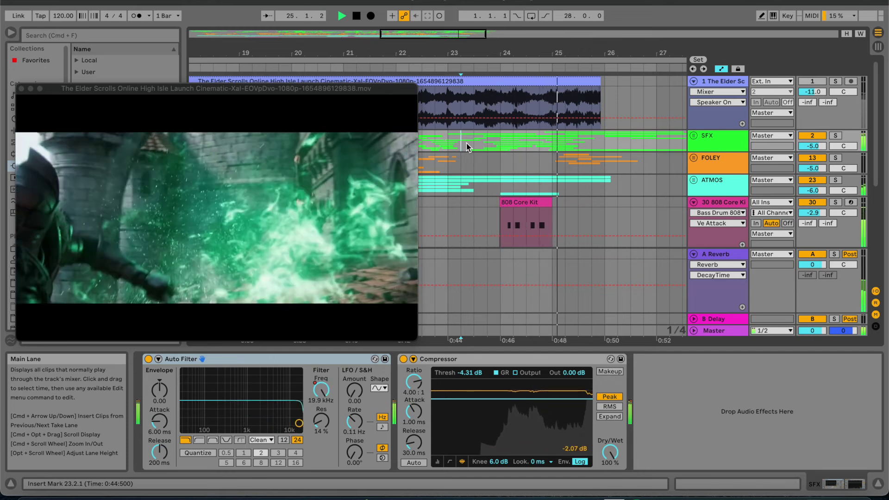
key(space)
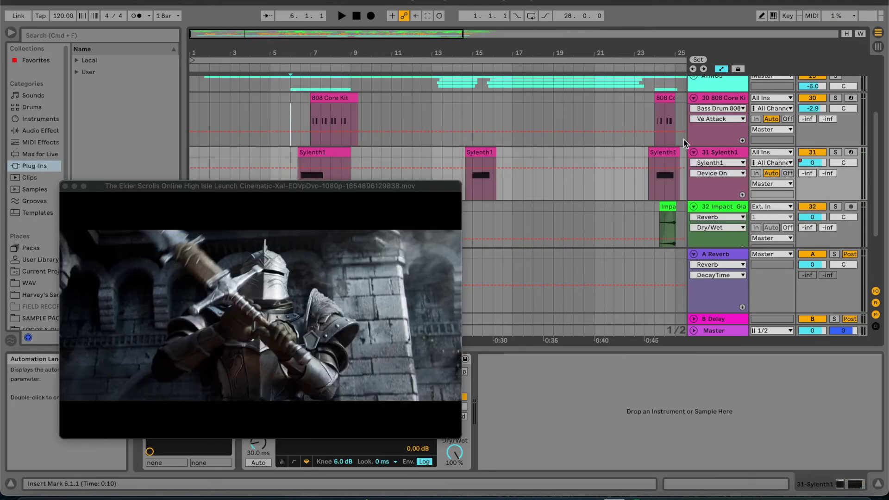
- Solo 808 Core Kit track 30 and audition its first clip with the video from 6.1.1
scroll(438, 122, up, 5)
scroll(438, 123, down, 5)
scroll(438, 118, down, 1)
click(297, 113)
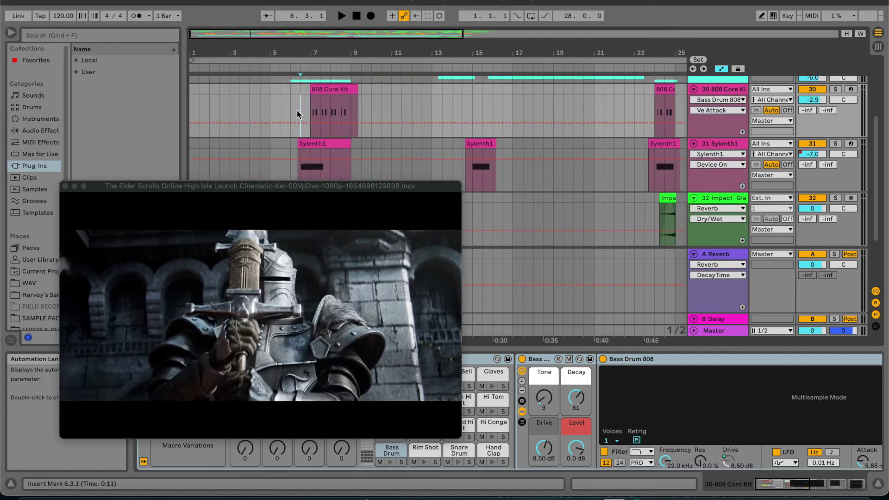
click(291, 110)
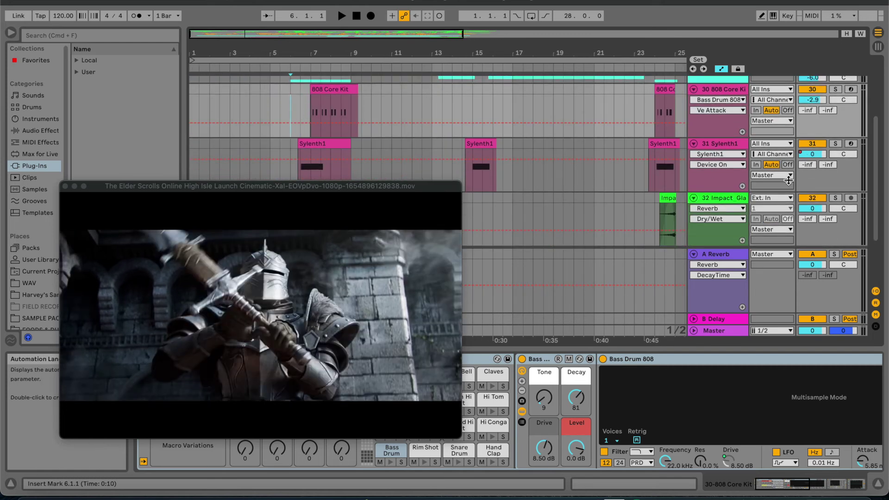
click(836, 90)
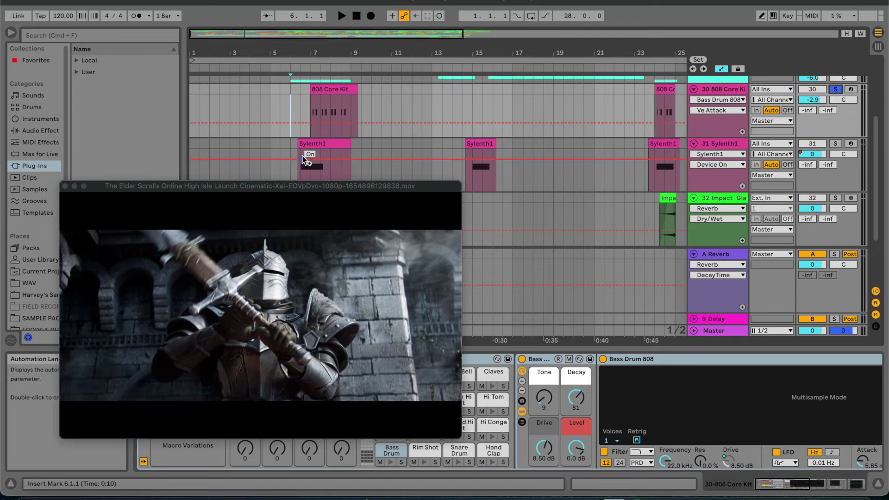
scroll(306, 159, up, 5)
scroll(303, 159, down, 5)
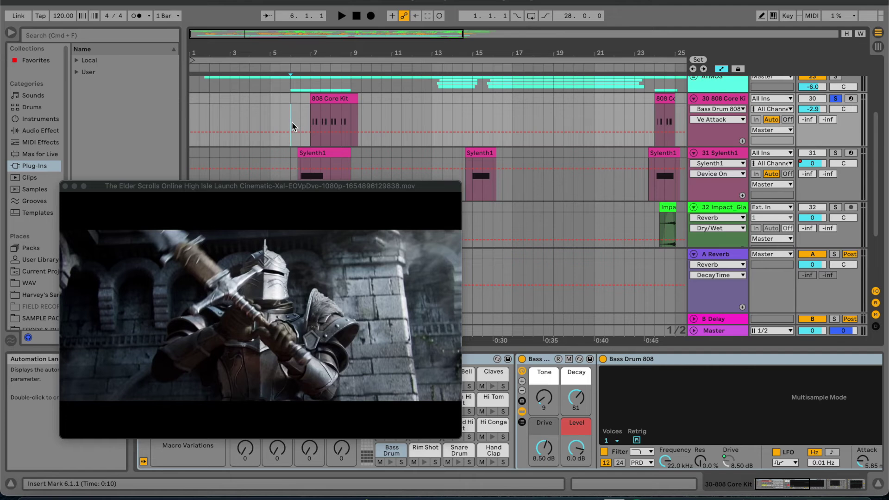
click(278, 122)
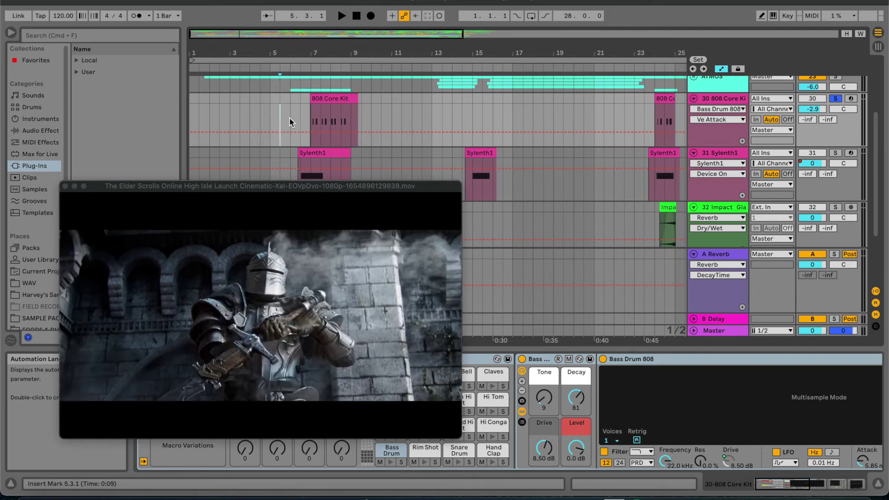
click(290, 121)
key(space)
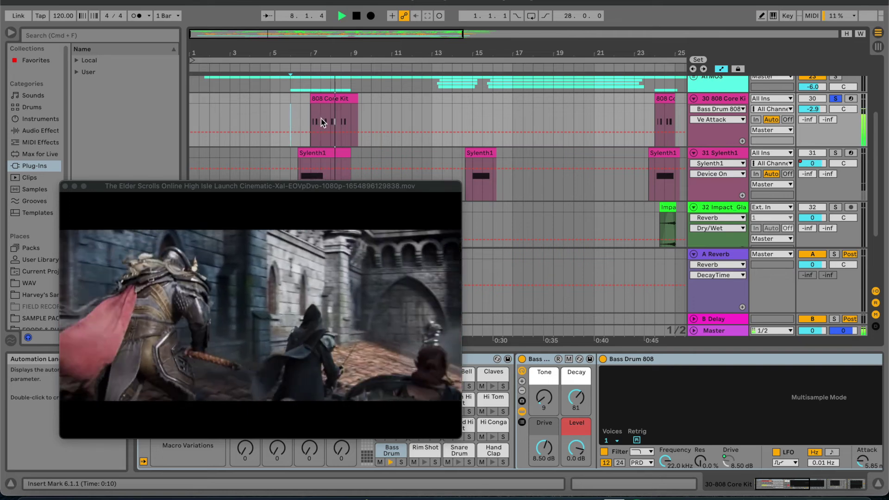
key(space)
- Solo Sylenth1 track 31 instead and audition its first clip with the video from 6.1.1
click(302, 116)
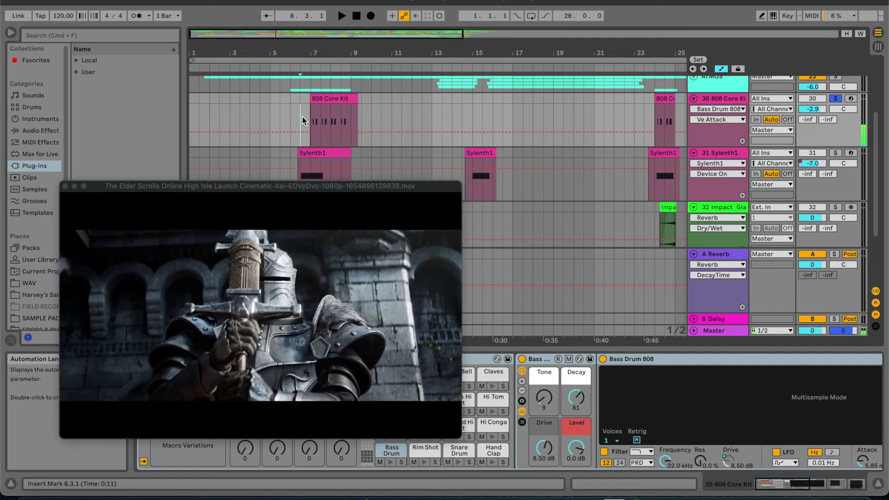
click(836, 154)
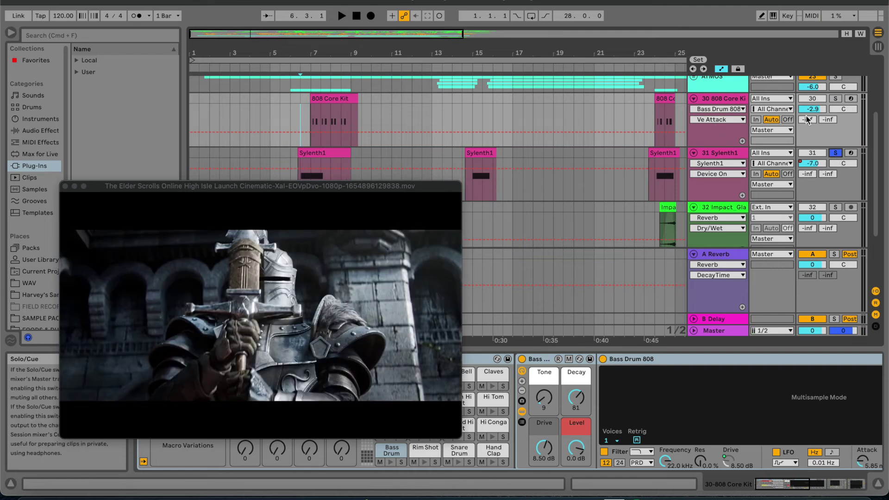
click(290, 161)
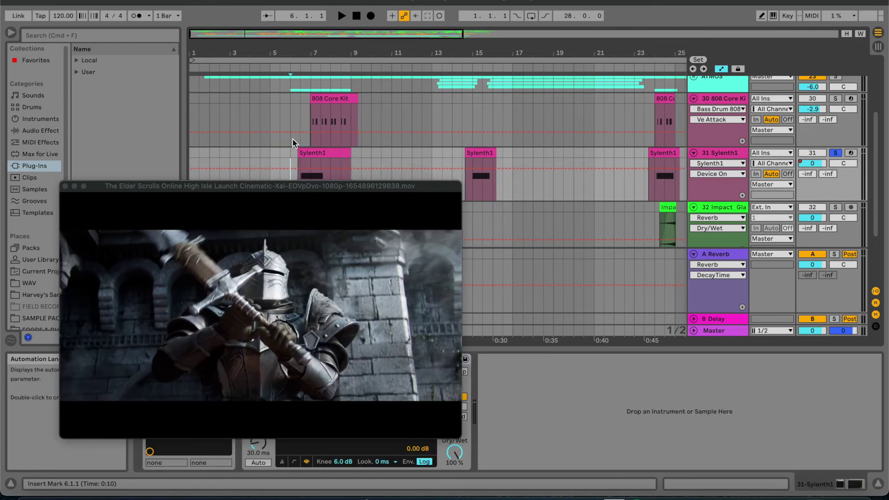
key(space)
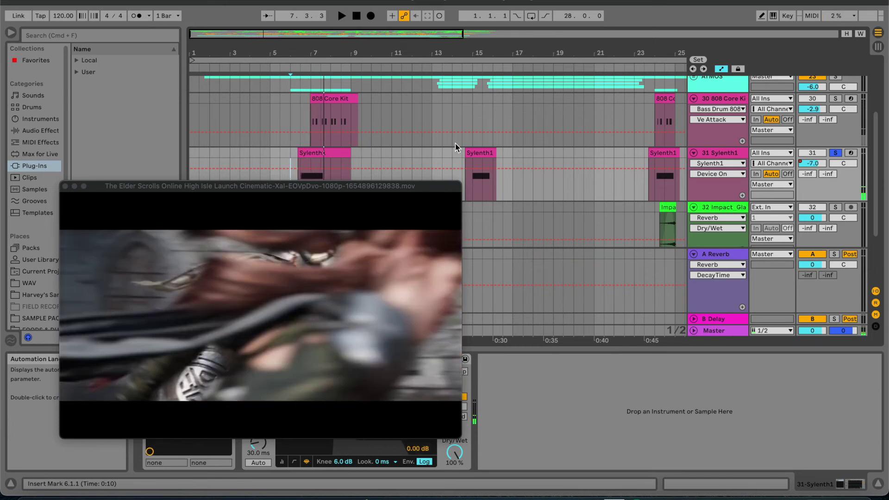
- Audition the soloed track 31's second Sylenth1 clip with the video from just before bar 15
scroll(509, 174, left, 2)
scroll(510, 174, up, 1)
scroll(508, 174, right, 6)
scroll(508, 174, up, 3)
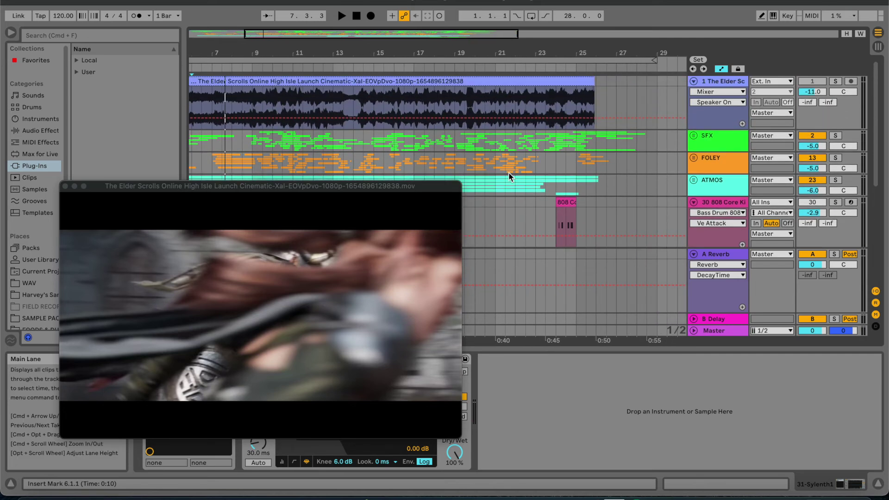
scroll(509, 176, down, 4)
scroll(508, 176, left, 3)
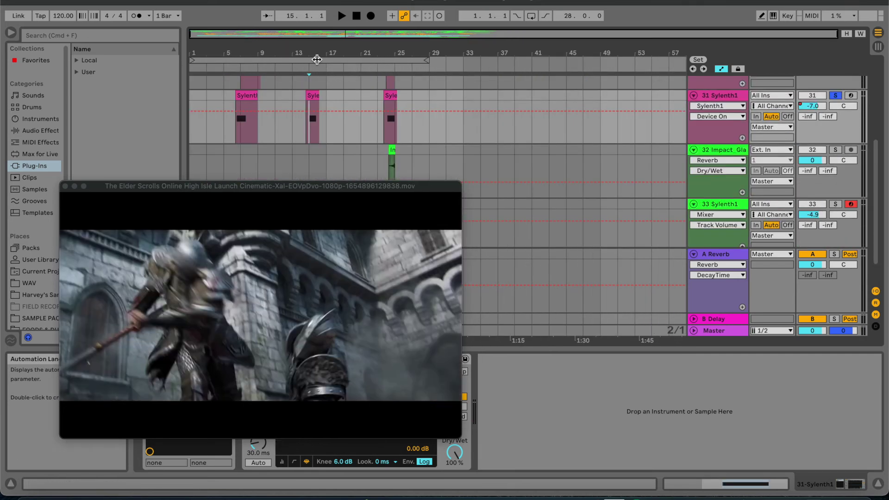
drag(317, 54, 304, 125)
click(304, 126)
key(space)
key(space)
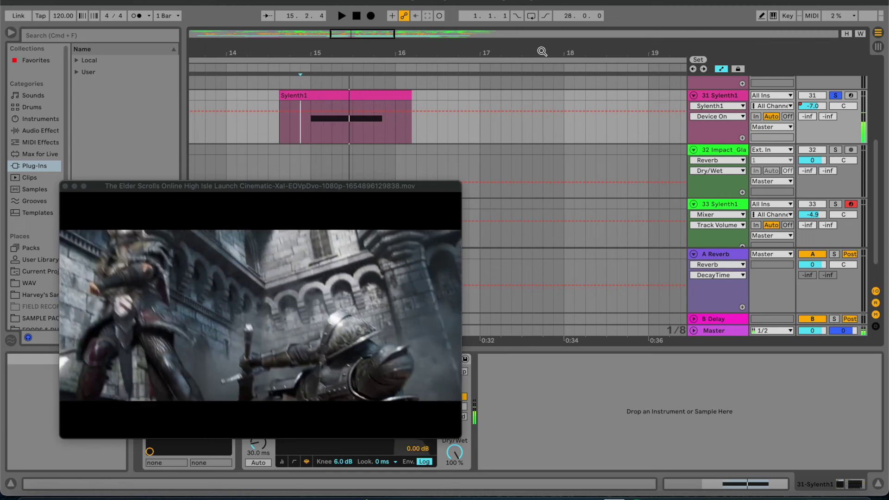
- Audition the soloed track 31's last Sylenth1 clip with the video from 23.4.1
drag(542, 52, 333, 57)
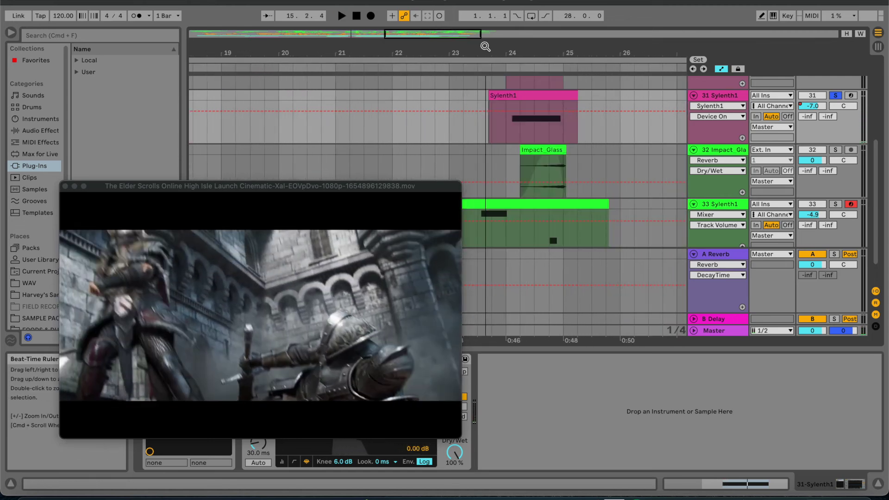
click(505, 130)
click(494, 130)
key(space)
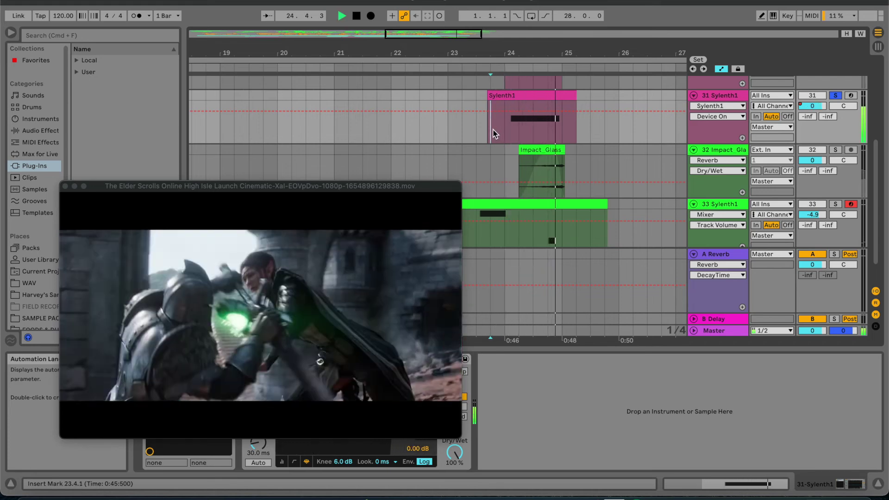
key(space)
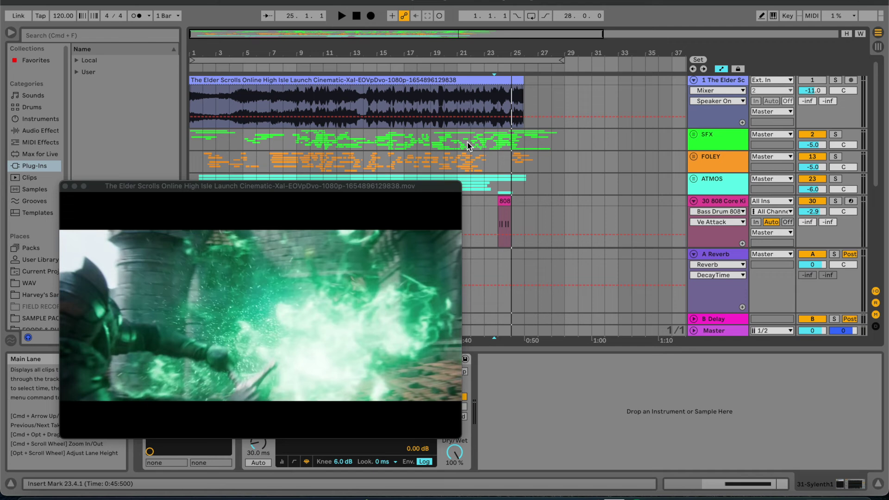
- Expand the SFX group and inspect its Auto Filter and Compressor, moving the video window clear of the tracks and automation
click(694, 134)
drag(399, 186, 807, 193)
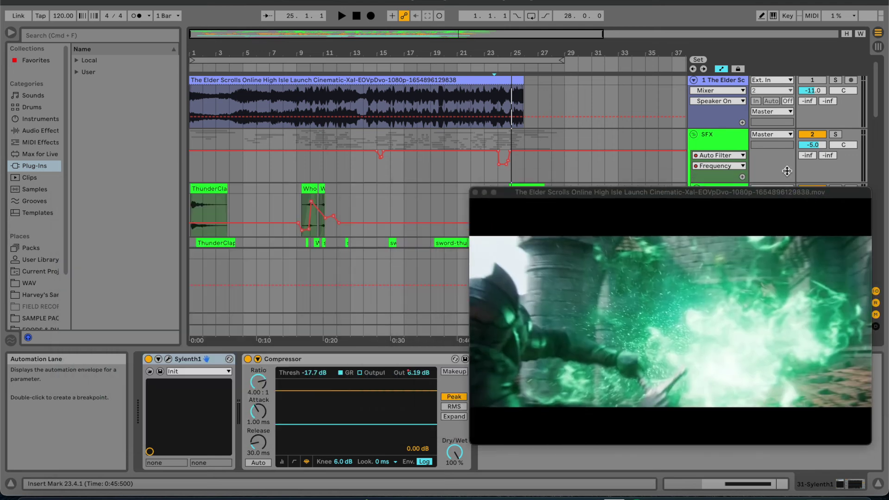
click(727, 139)
drag(552, 193, 538, 97)
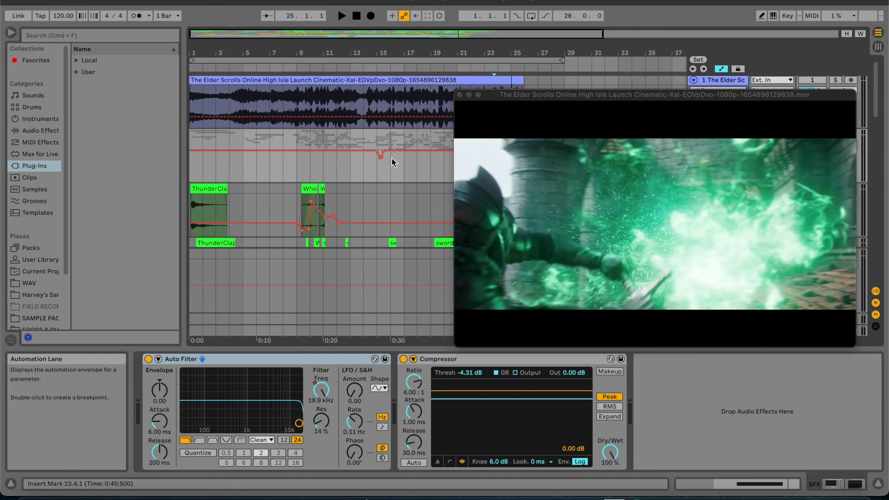
click(443, 362)
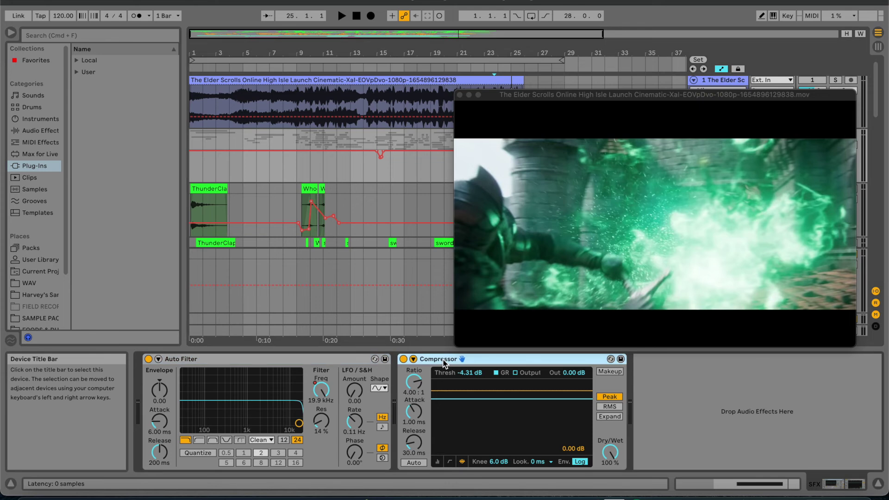
drag(566, 99, 254, 87)
- Check the effects on individual SFX tracks, including track 4's EQ Eight and track 8's device chain
scroll(668, 178, down, 3)
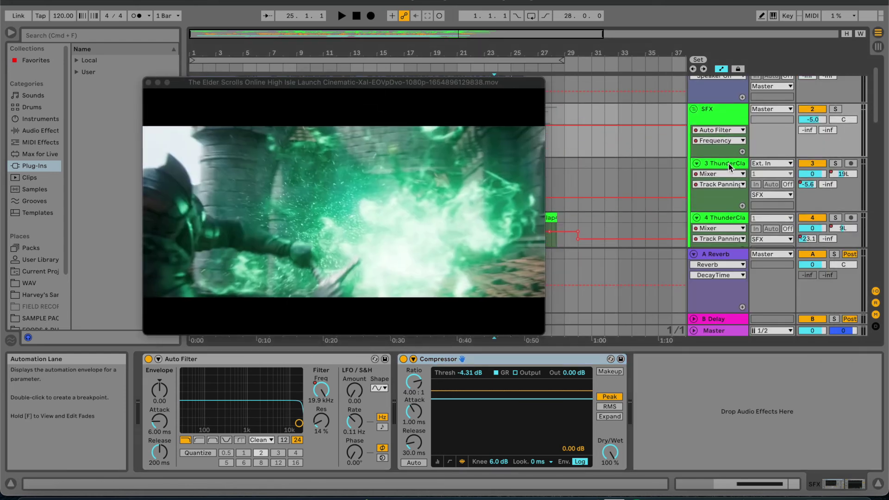
click(726, 219)
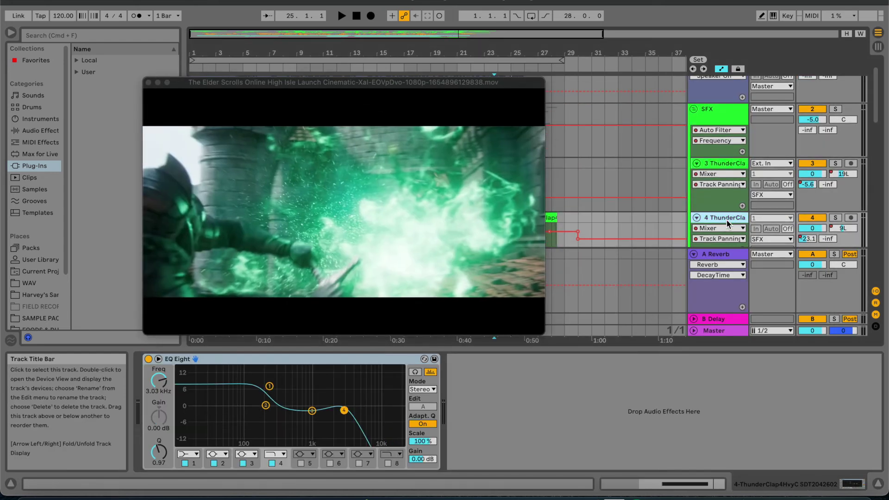
scroll(727, 221, down, 2)
click(730, 216)
scroll(731, 216, down, 3)
scroll(729, 215, down, 3)
click(729, 158)
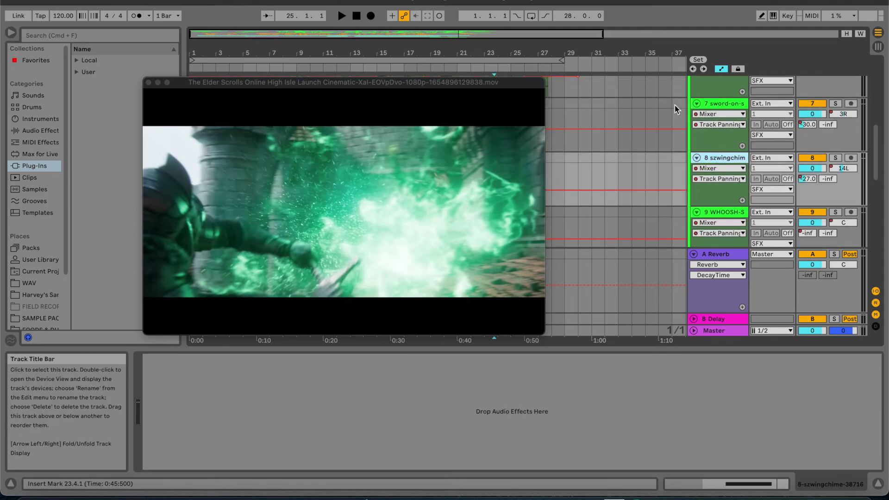
- Review the sends on the lower SFX tracks and inspect the A Reverb return's Reverb settings
scroll(730, 169, down, 3)
scroll(732, 175, down, 1)
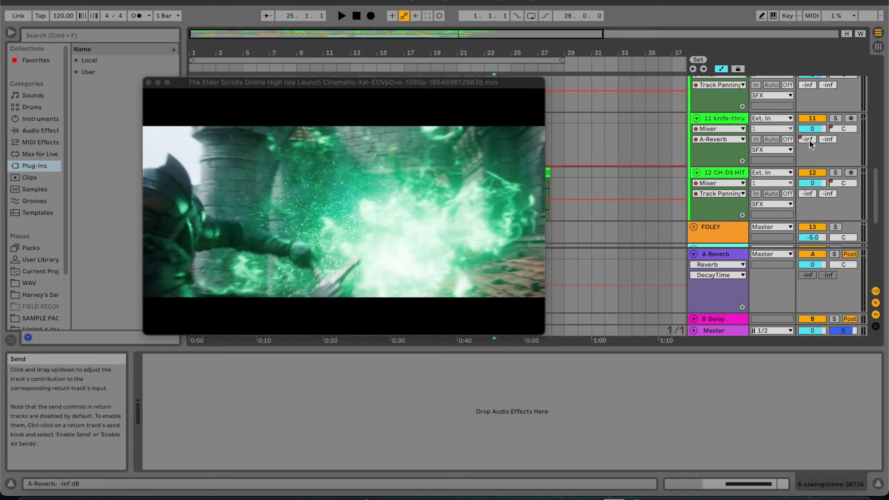
click(718, 255)
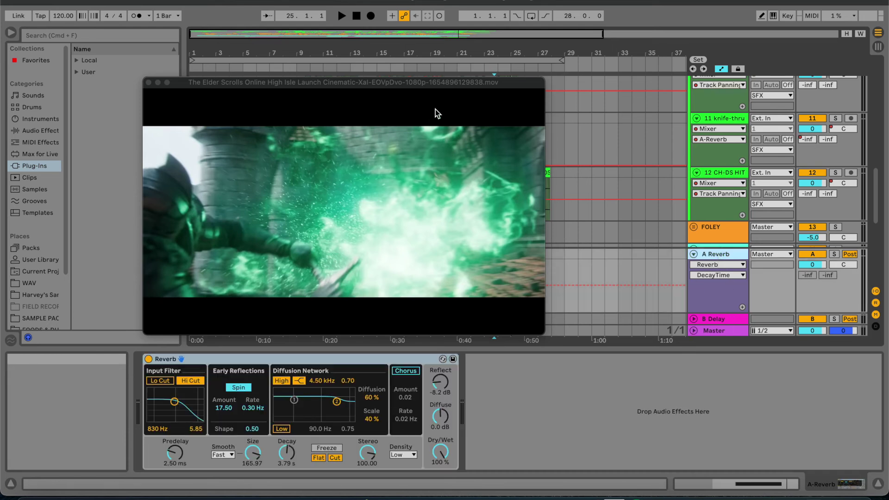
drag(393, 83, 707, 150)
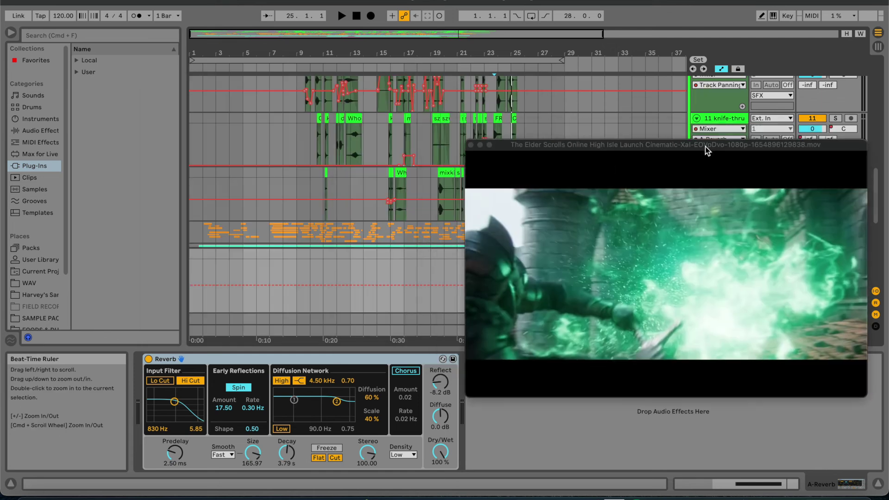
- Place the insert marker at 1.1.1 in the SFX group and review the tracks down to Sylenth1 track 33
scroll(217, 179, up, 10)
click(217, 179)
scroll(209, 165, down, 5)
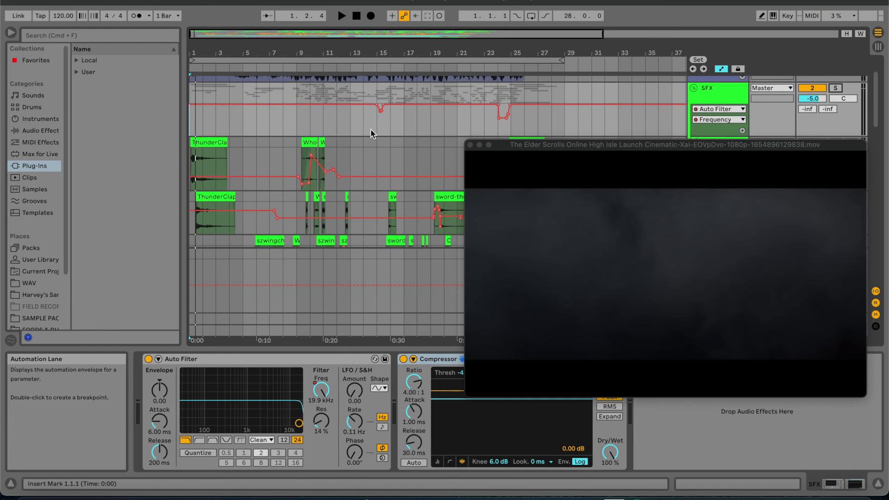
drag(597, 144, 260, 128)
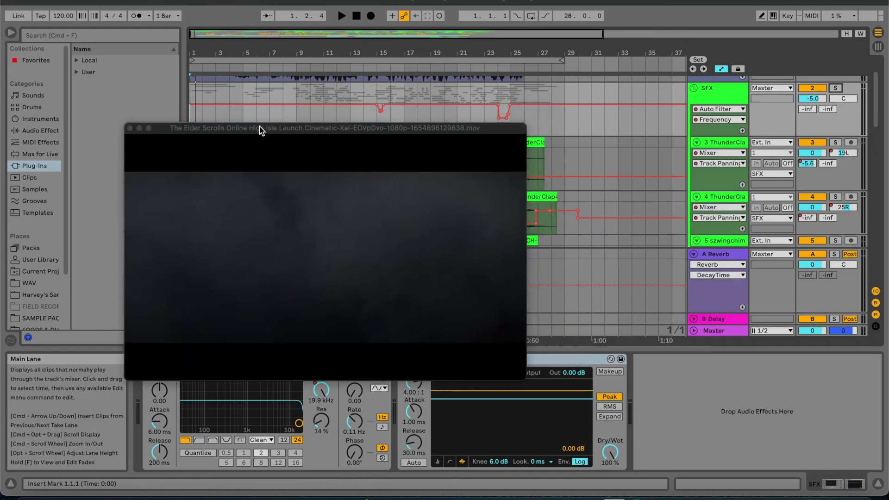
scroll(681, 119, down, 10)
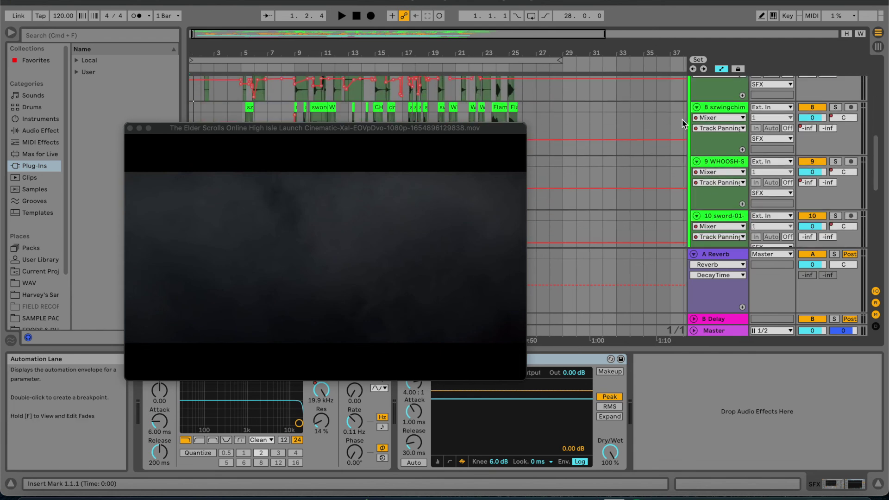
scroll(682, 122, down, 10)
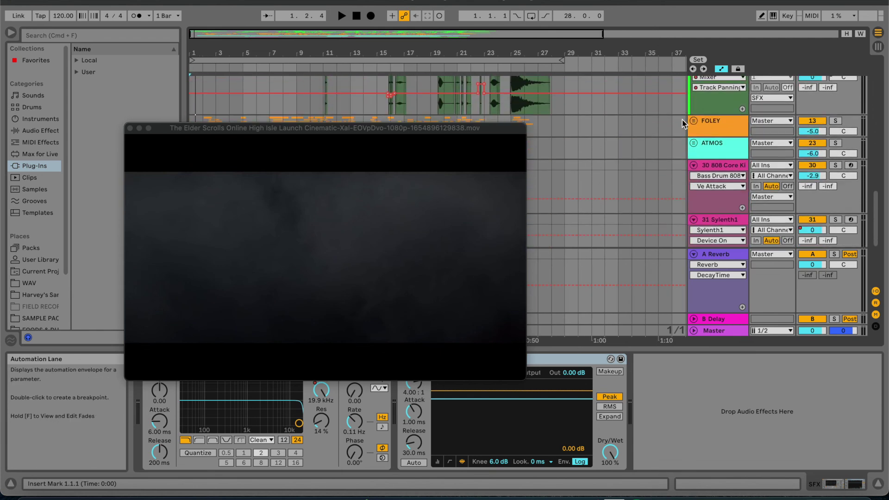
scroll(682, 121, down, 2)
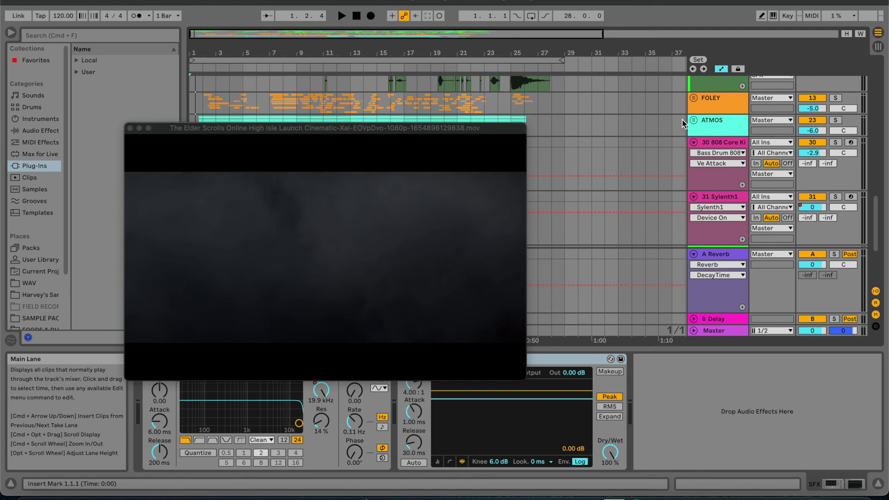
scroll(643, 99, down, 10)
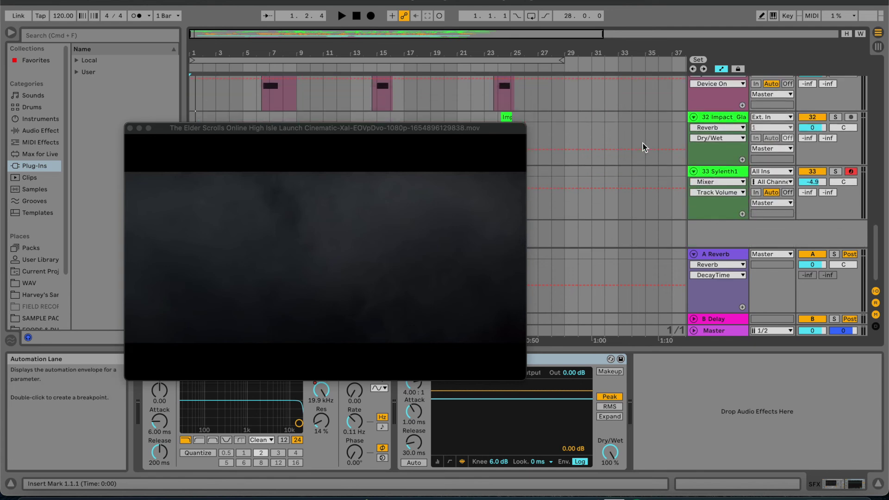
- Inspect the Master track's Compressor and Limiter settings, moving the video window out of the way
drag(480, 132, 490, 54)
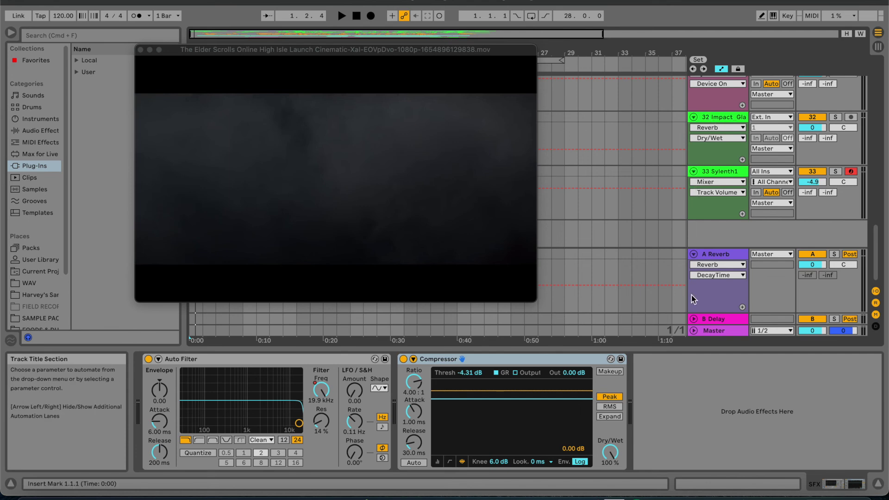
click(714, 330)
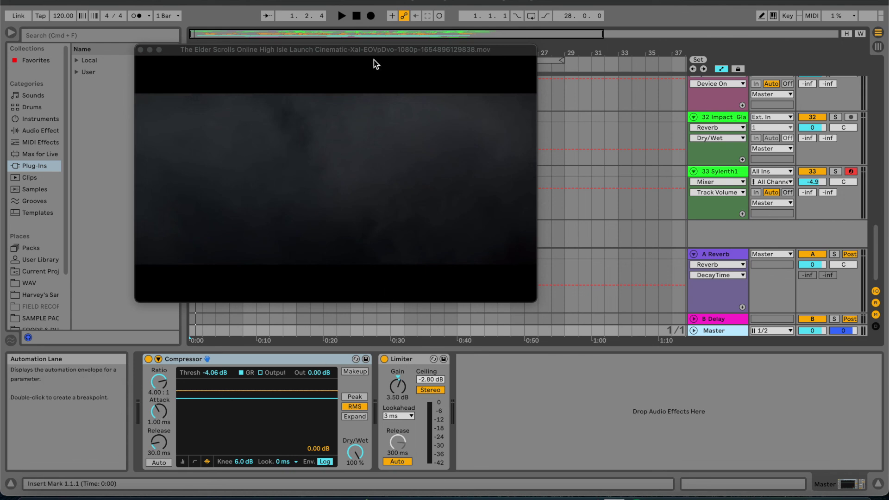
drag(370, 49, 504, 181)
- Reselect the SFX group and examine the ThunderClap clips on tracks 3 and 4 in the opening bars
scroll(772, 127, up, 20)
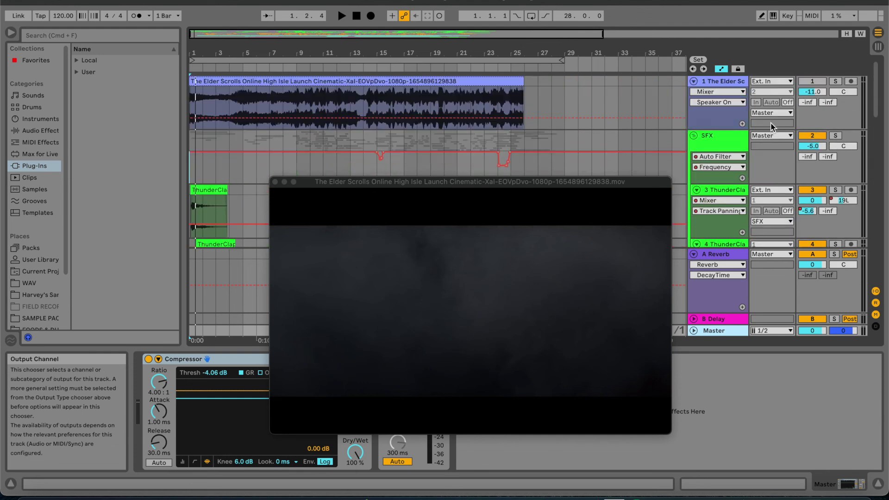
click(723, 137)
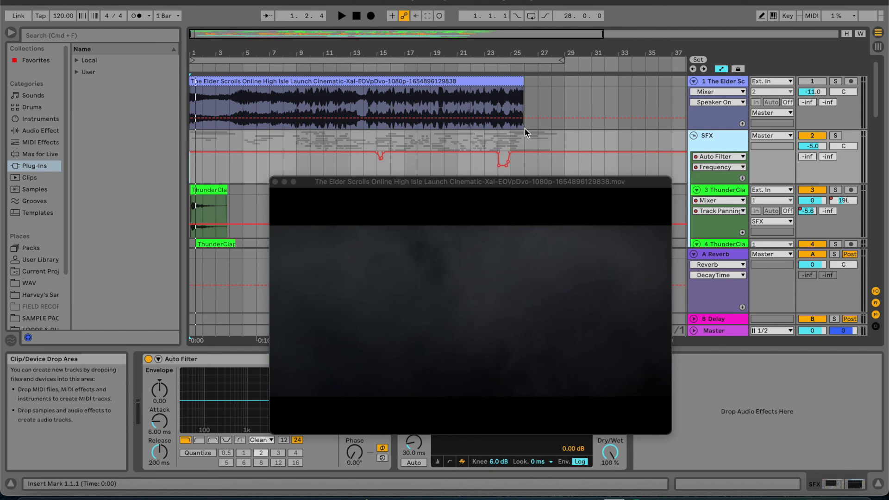
drag(388, 47, 593, 49)
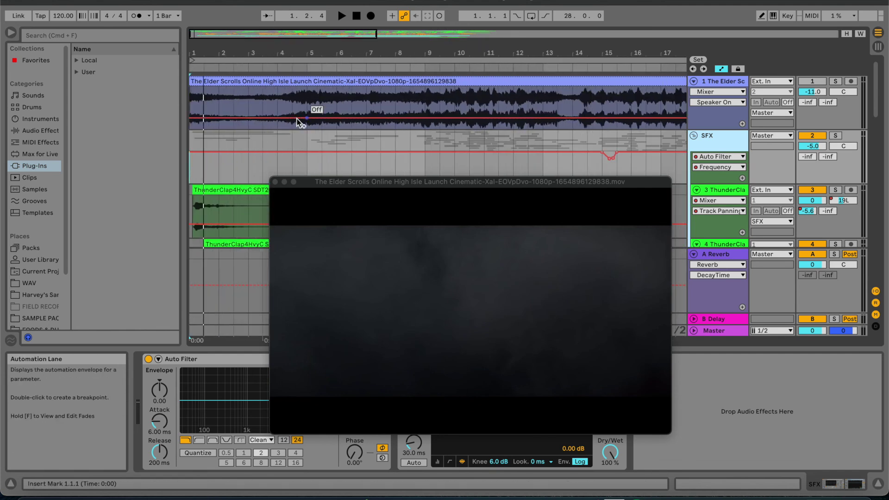
scroll(297, 119, down, 3)
scroll(274, 113, down, 5)
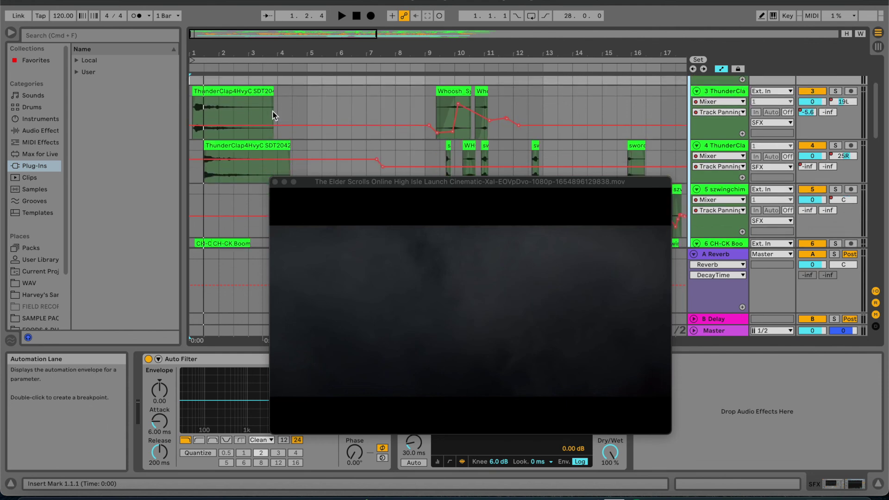